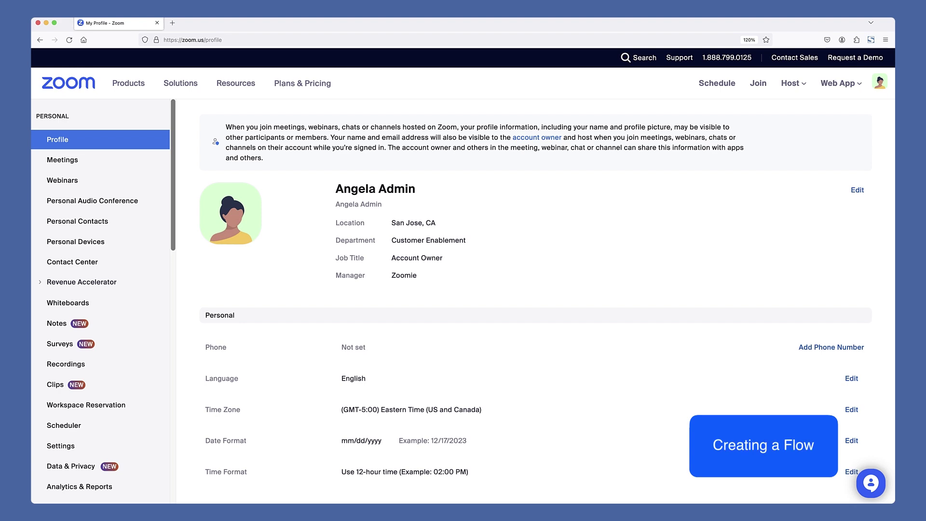
- Scroll the admin sidebar down to the Contact Center Management section
{"action": "scroll", "coordinate": [74, 301], "scroll_direction": "down", "scroll_amount": 15}
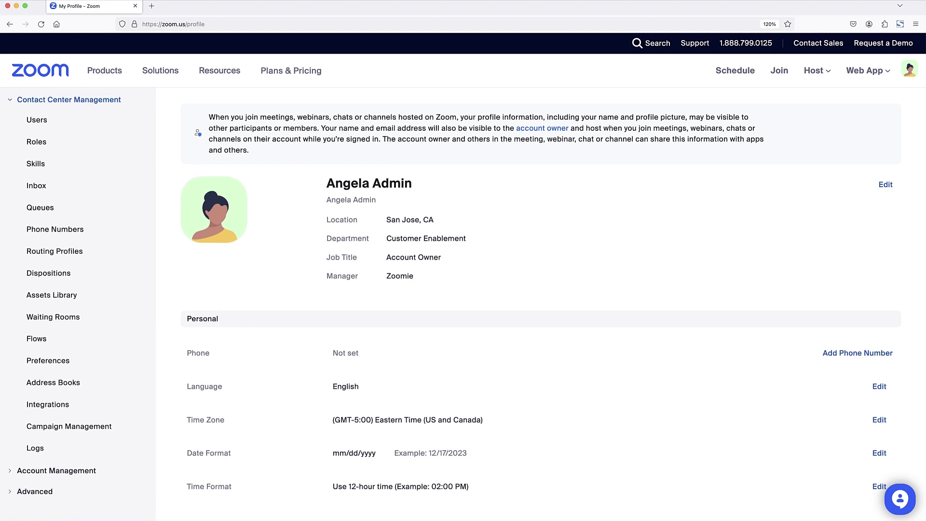
- Go to the Flows page and start adding a new flow
{"action": "left_click", "coordinate": [128, 350]}
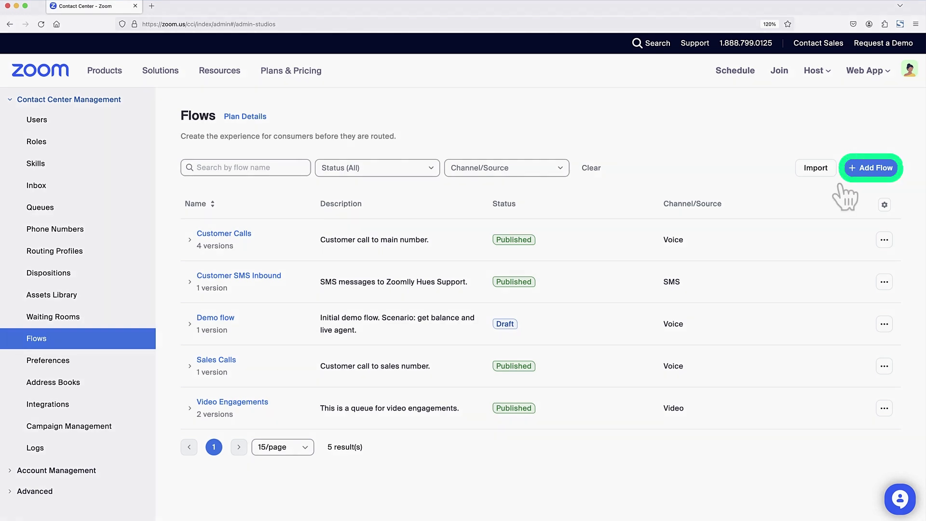
{"action": "left_click", "coordinate": [872, 167]}
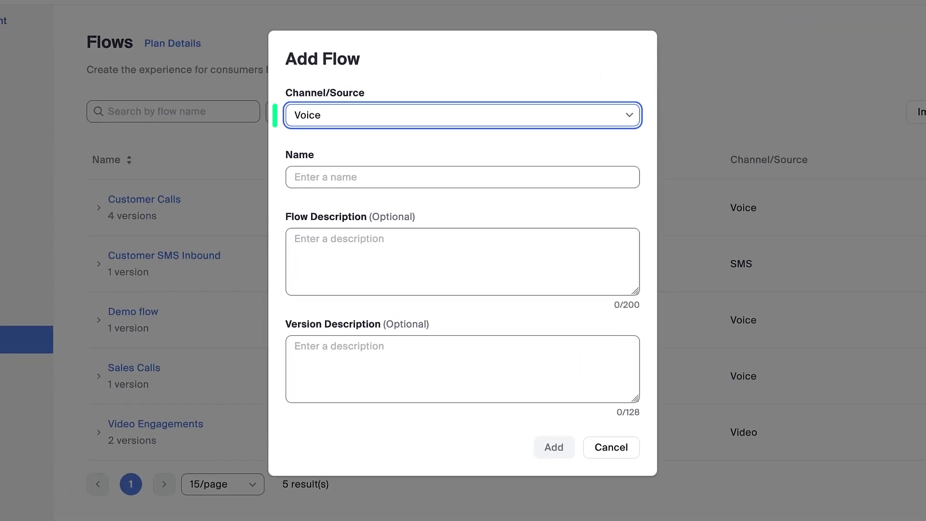
{"action": "left_click", "coordinate": [649, 129]}
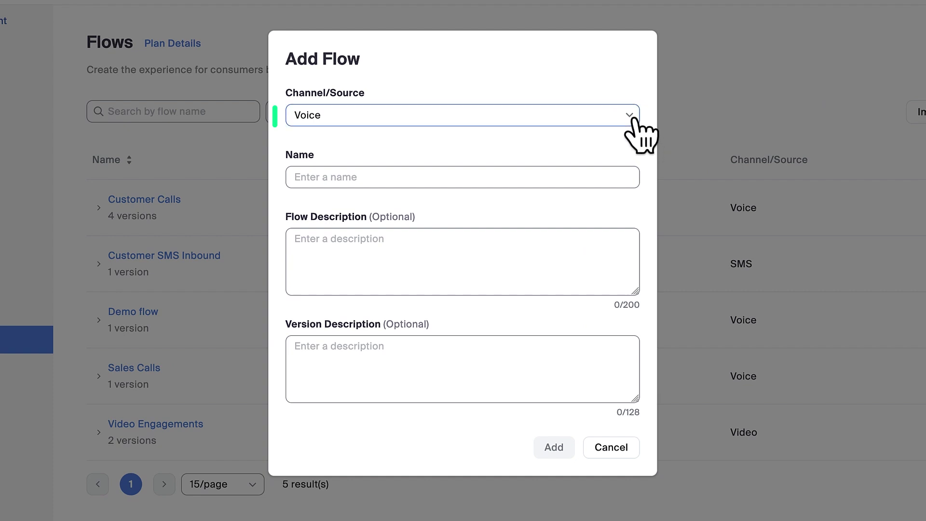
- Preview the Video, Messaging, Chat (Web) and SMS channel options, keeping Voice as the channel
{"action": "left_click", "coordinate": [636, 120]}
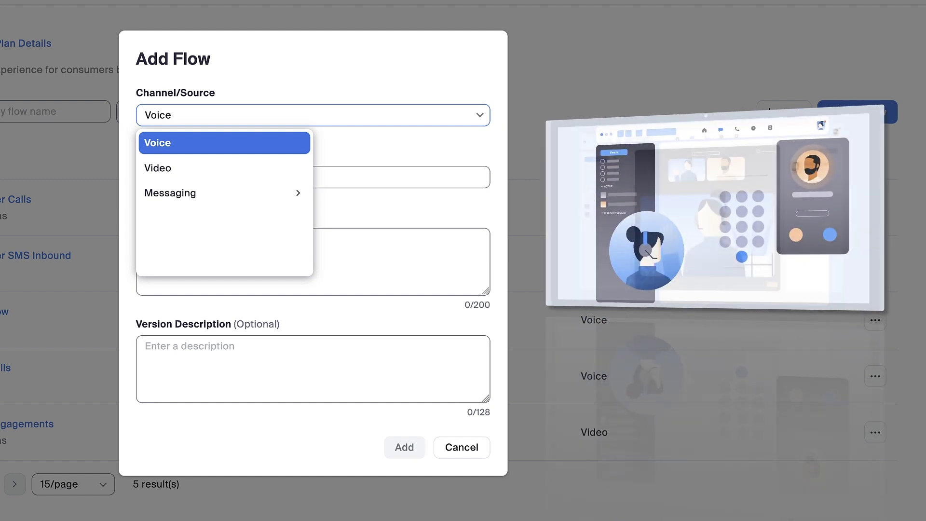
{"action": "key", "text": "Down"}
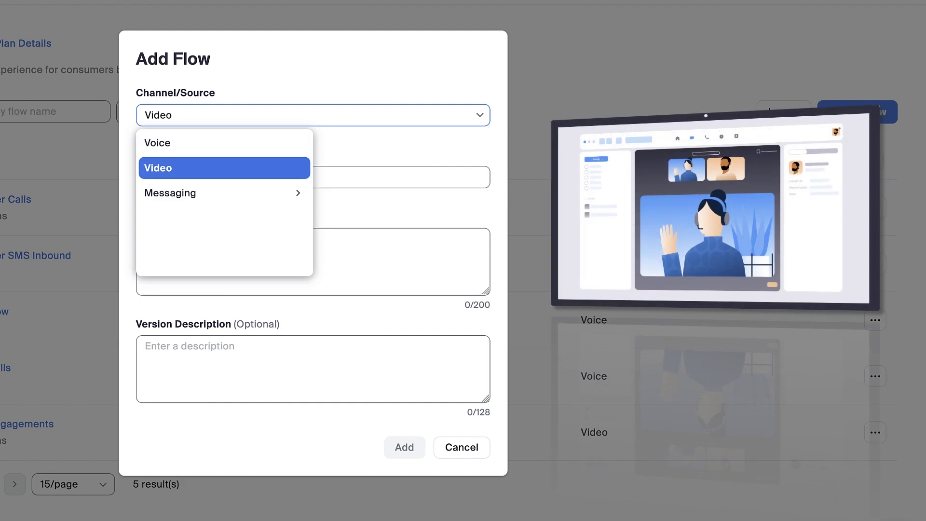
{"action": "key", "text": "Down"}
{"action": "key", "text": "Right"}
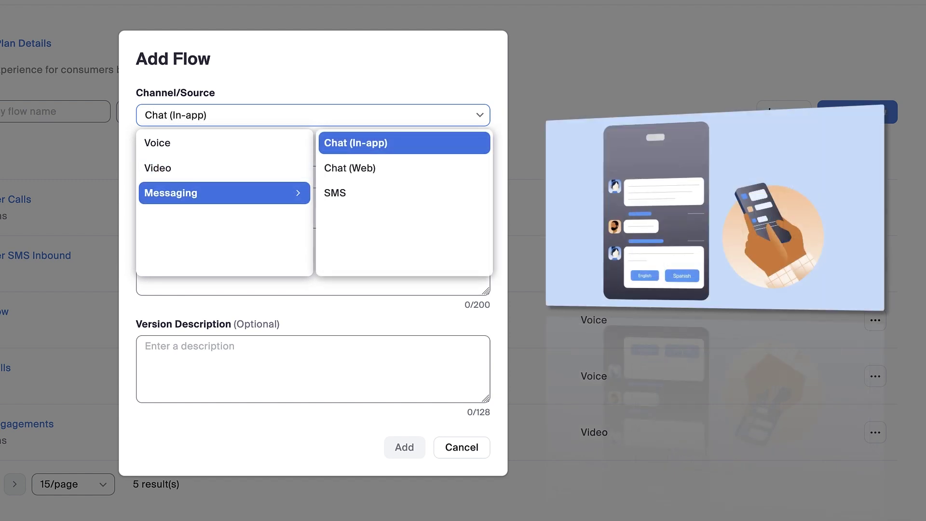
{"action": "key", "text": "Down"}
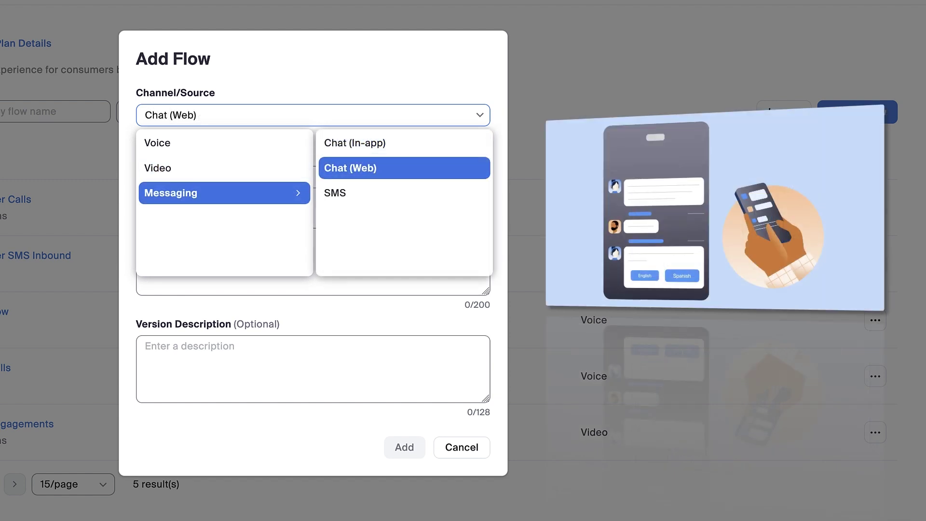
{"action": "key", "text": "Down"}
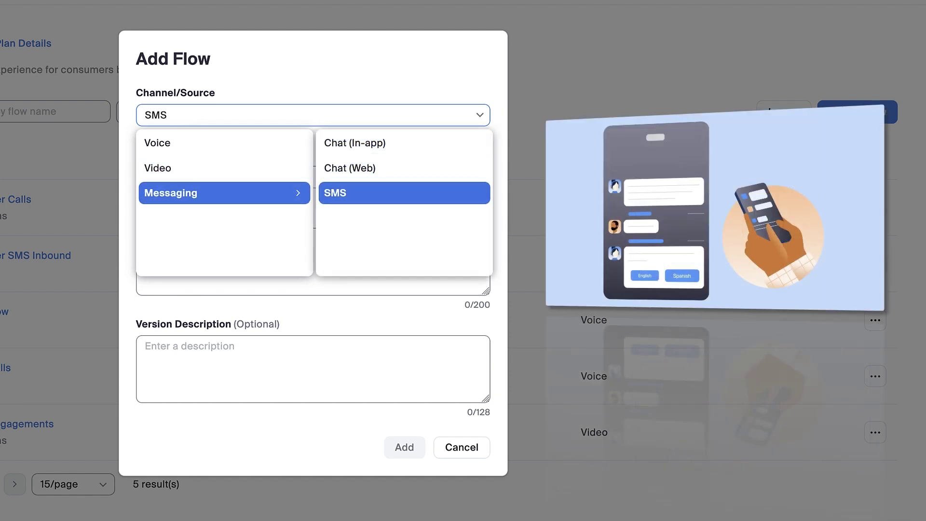
{"action": "key", "text": "Escape"}
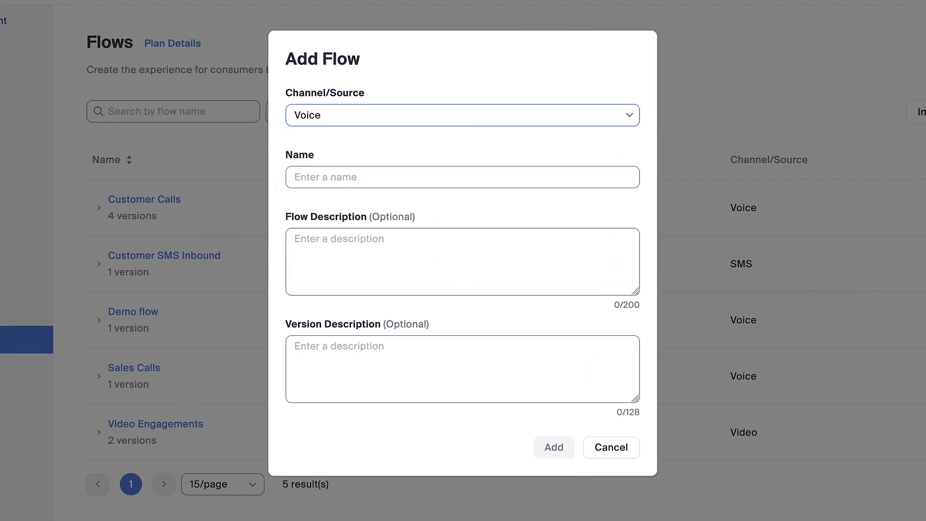
{"action": "key", "text": "Tab"}
- Create 'Customer Support Flow - Voice', described 'Customer Support Flow for Main Support Number', and open its editor
{"action": "type", "text": "Customer Support Flow - Voice"}
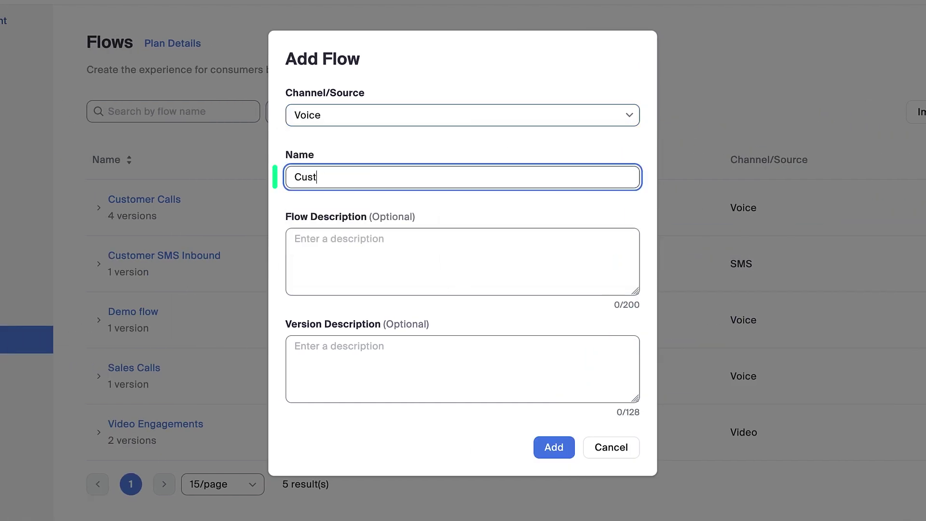
{"action": "key", "text": "Tab"}
{"action": "type", "text": "Customer Support Flow for Main Support Number"}
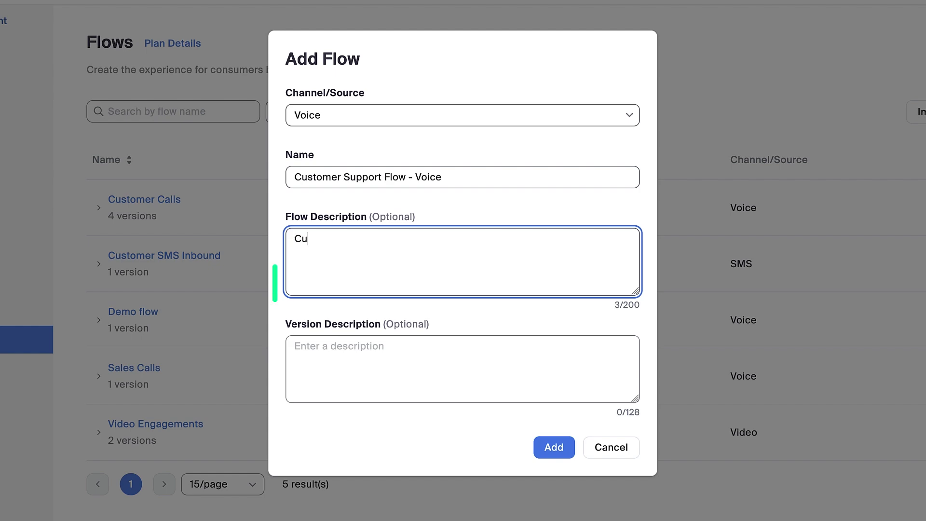
{"action": "left_click", "coordinate": [544, 456]}
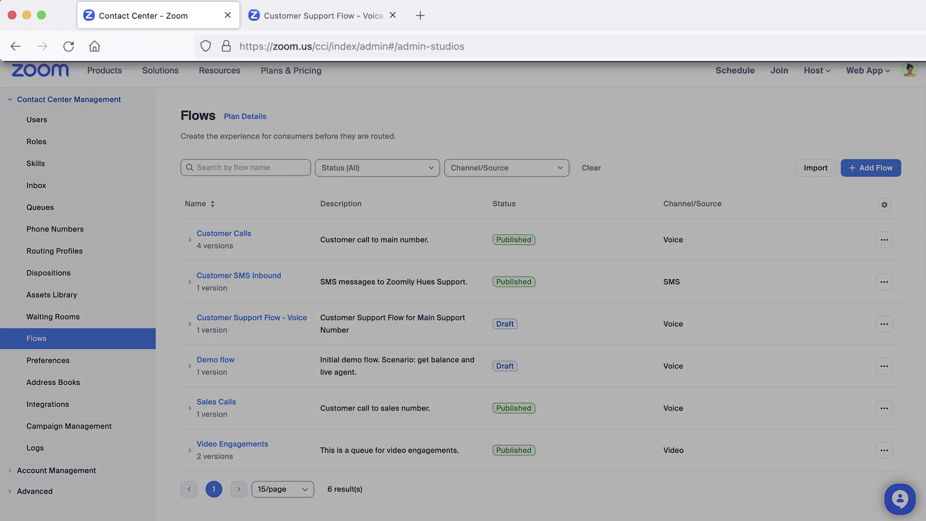
{"action": "key", "text": "ctrl+Tab"}
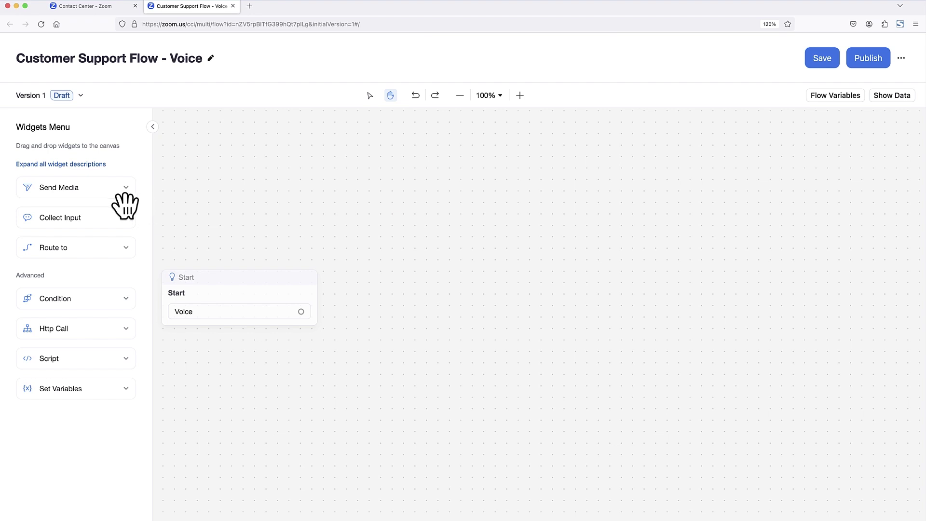
{"action": "left_click_drag", "start_coordinate": [121, 197], "coordinate": [443, 299]}
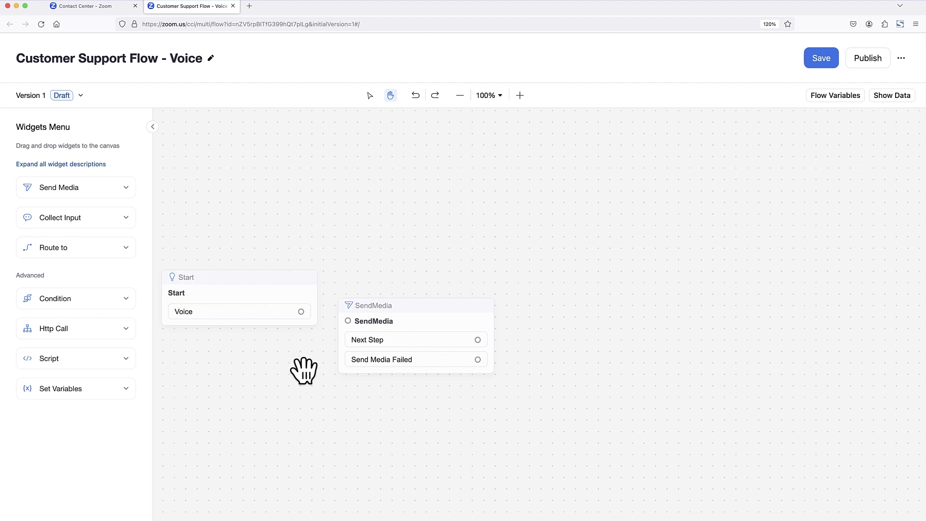
{"action": "left_click_drag", "start_coordinate": [304, 370], "coordinate": [428, 325]}
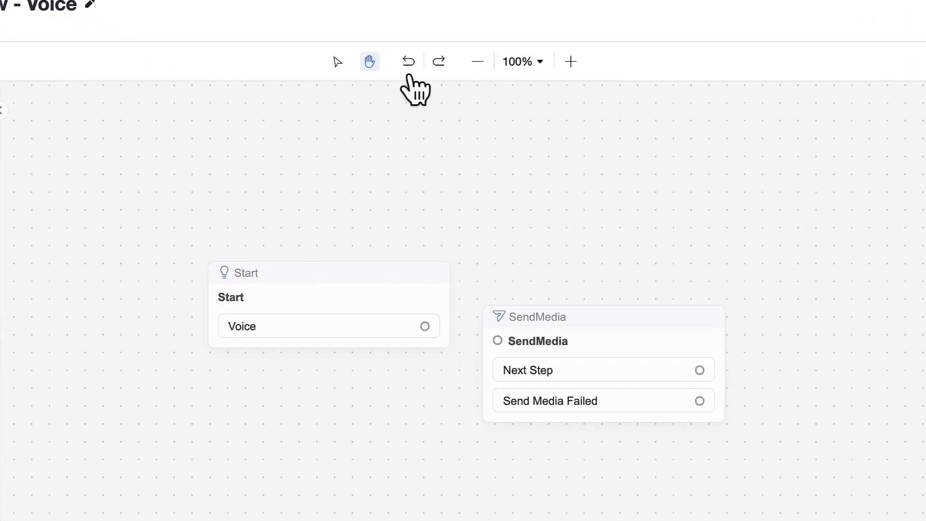
{"action": "left_click", "coordinate": [408, 61]}
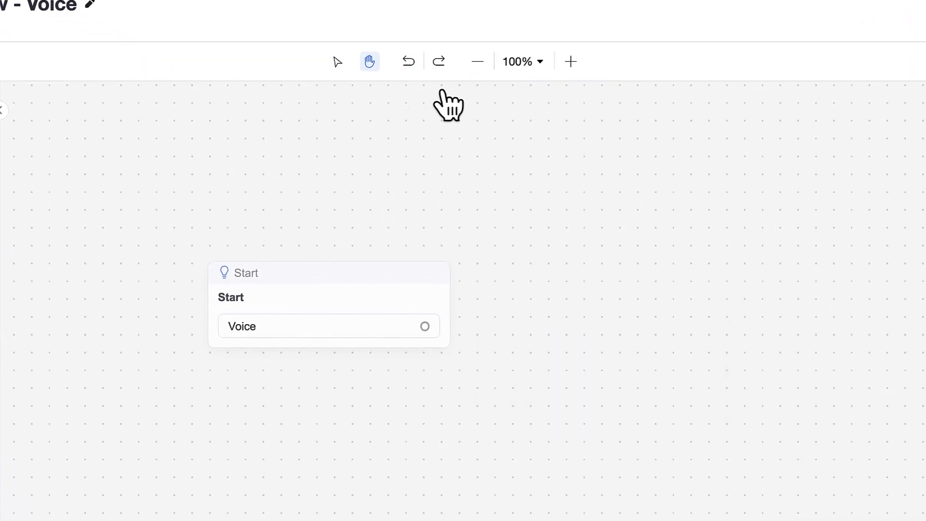
{"action": "left_click", "coordinate": [442, 71]}
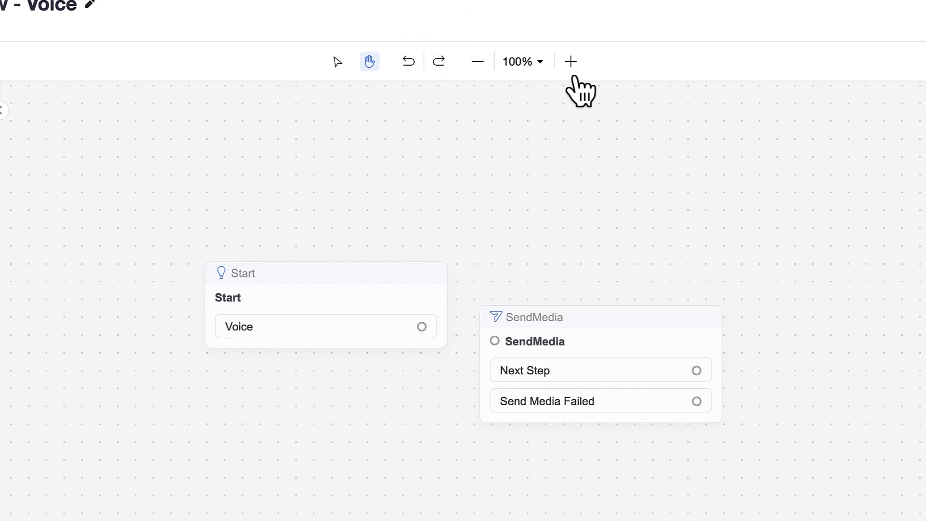
{"action": "left_click", "coordinate": [570, 61]}
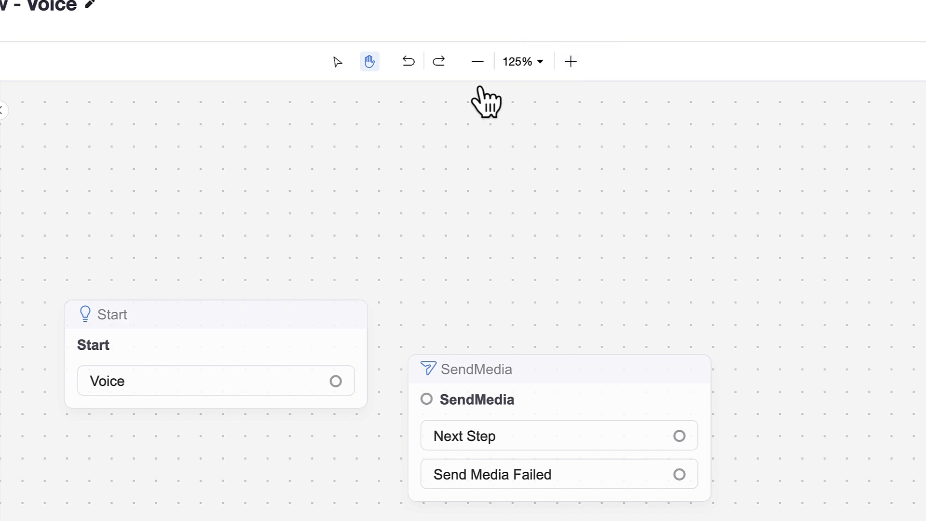
{"action": "left_click", "coordinate": [478, 61]}
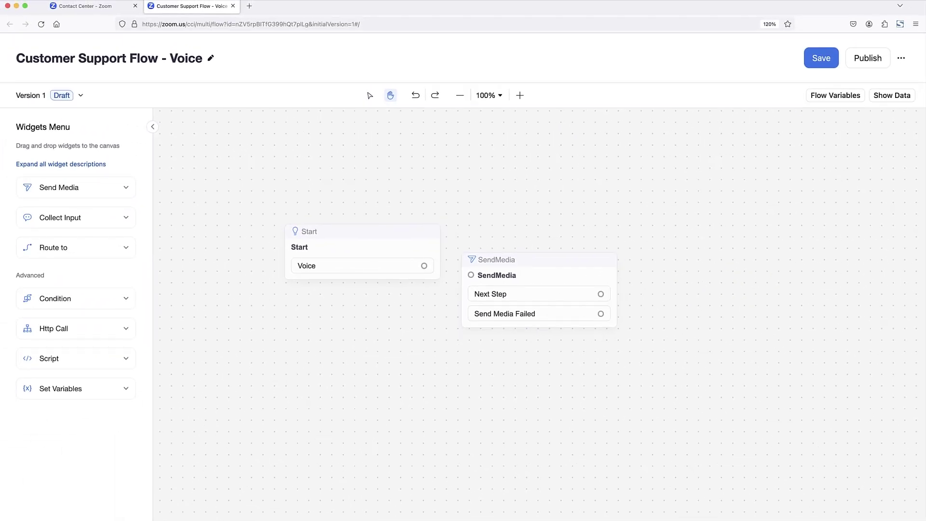
{"action": "left_click", "coordinate": [81, 95]}
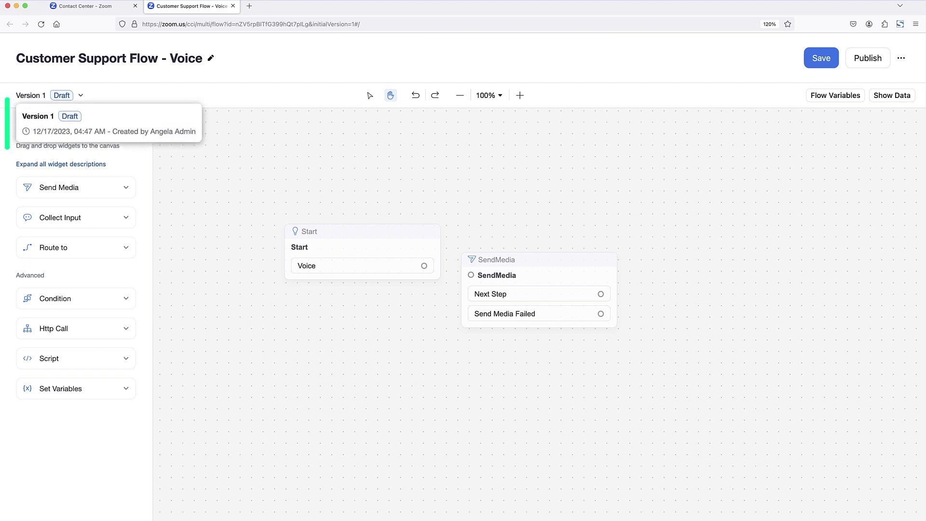
{"action": "left_click", "coordinate": [629, 273]}
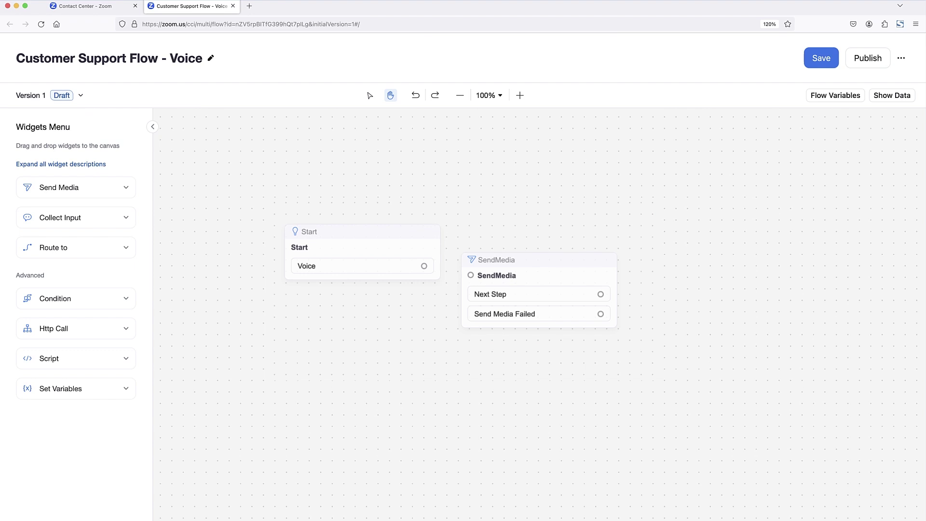
{"action": "left_click", "coordinate": [612, 264]}
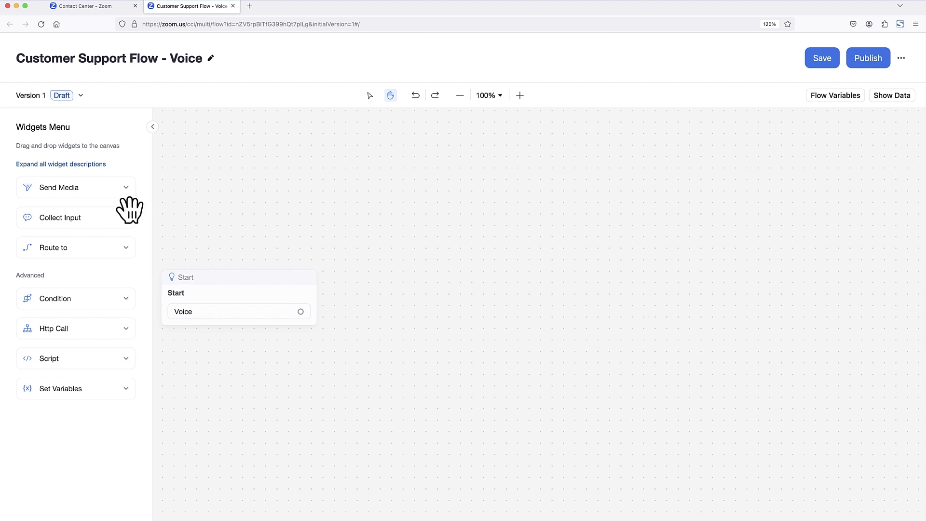
- Place a Send Media widget on the canvas and rename it Support Greeting
{"action": "left_click_drag", "start_coordinate": [104, 195], "coordinate": [412, 302]}
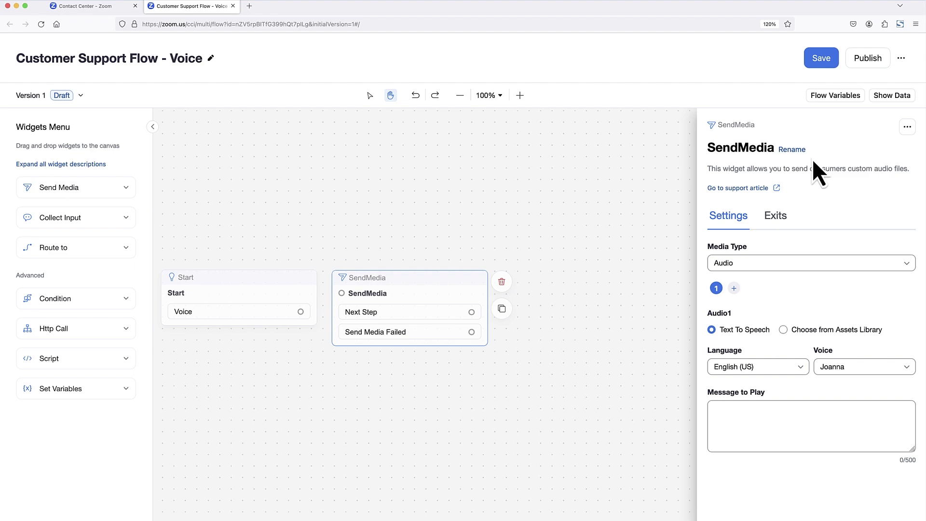
{"action": "left_click", "coordinate": [791, 150]}
{"action": "type", "text": "Support Greeting"}
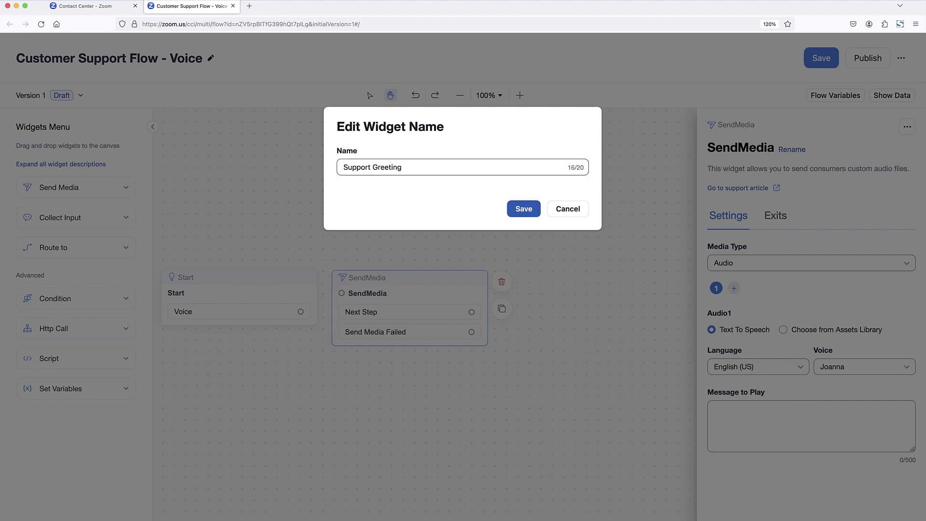
{"action": "left_click", "coordinate": [523, 208]}
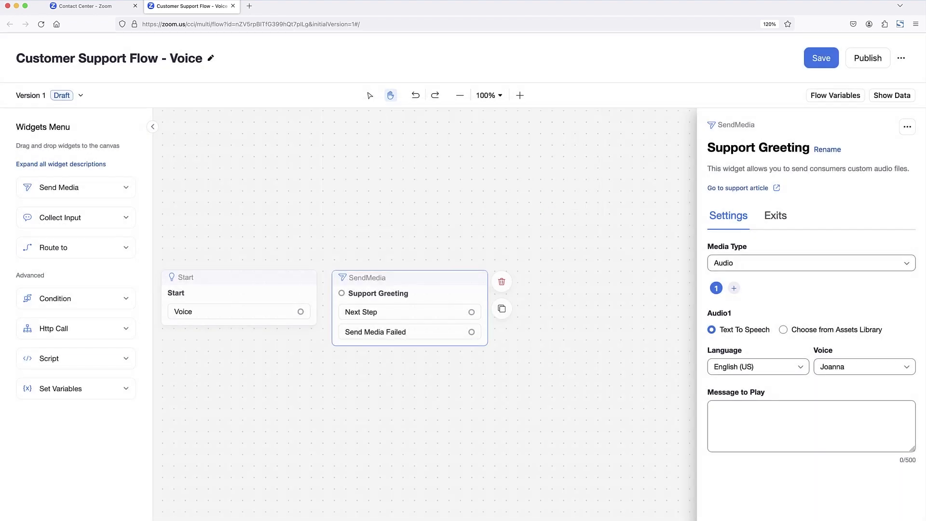
- Set a text-to-speech message 'Thank you for calling Zoomlly Hues Support! An agent will be with you momentarily.' and preview it
{"action": "left_click", "coordinate": [784, 331]}
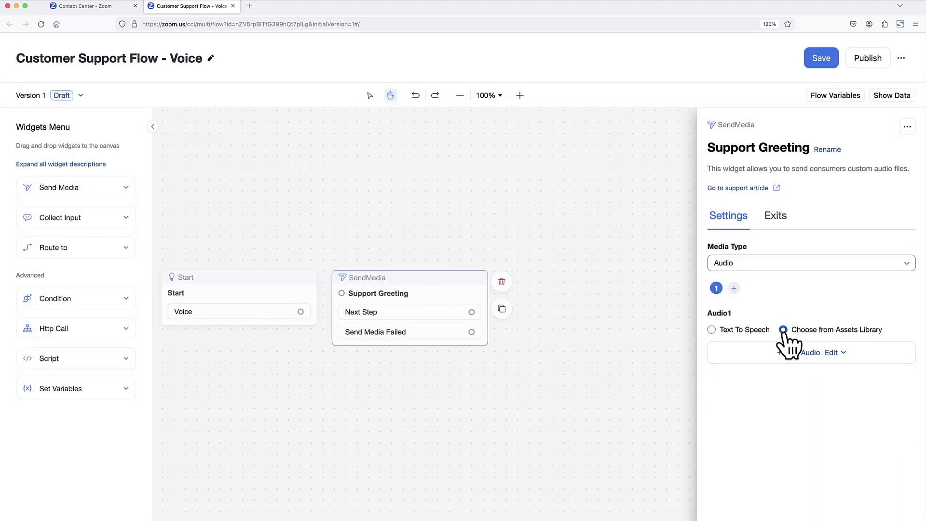
{"action": "left_click", "coordinate": [711, 330]}
{"action": "left_click", "coordinate": [811, 426]}
{"action": "type", "text": "Thank you for calling Zoomlly Hues Support! An agent will be with you momentarily."}
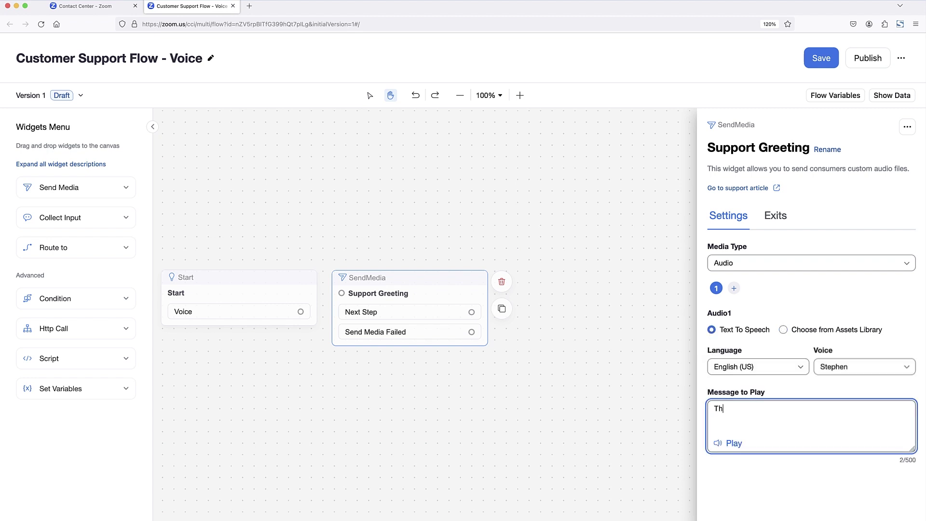
{"action": "left_click", "coordinate": [725, 458]}
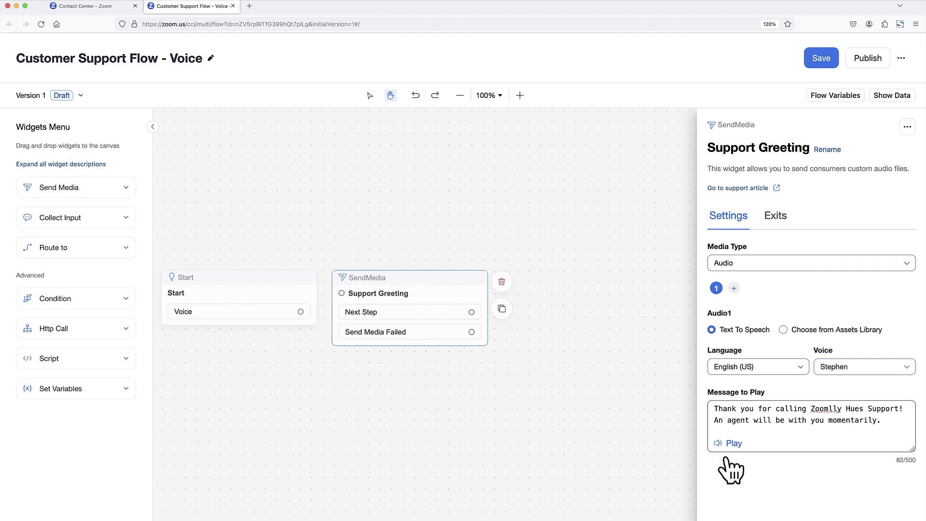
{"action": "left_click", "coordinate": [733, 443]}
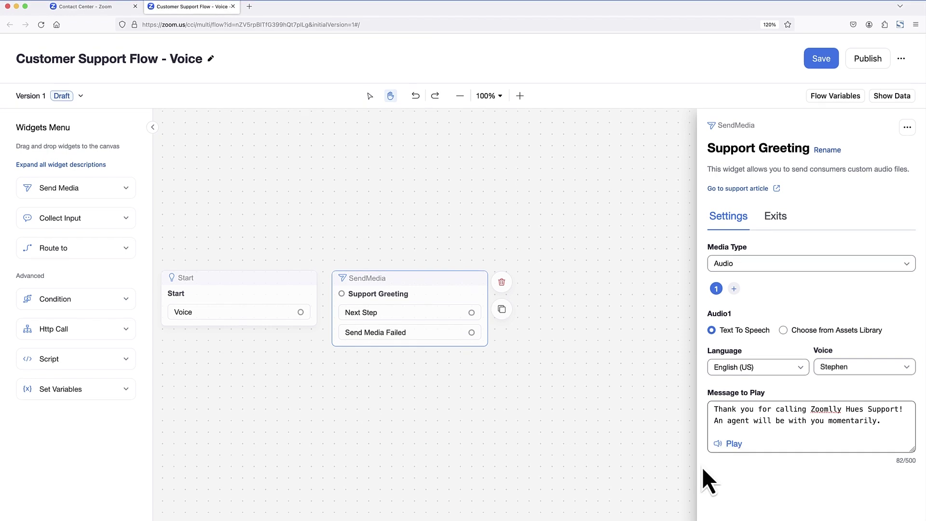
{"action": "left_click", "coordinate": [644, 457]}
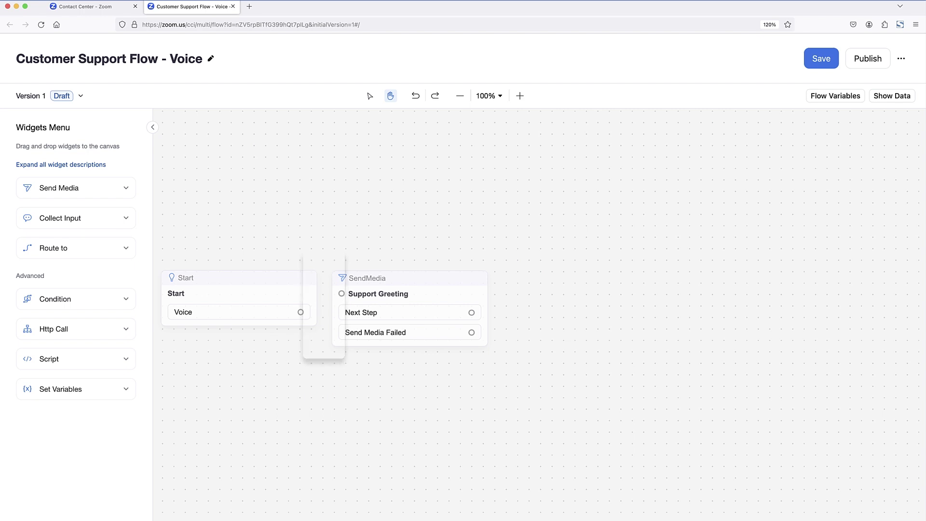
- Point the Start widget's Voice exit to Support Greeting
{"action": "left_click", "coordinate": [265, 277]}
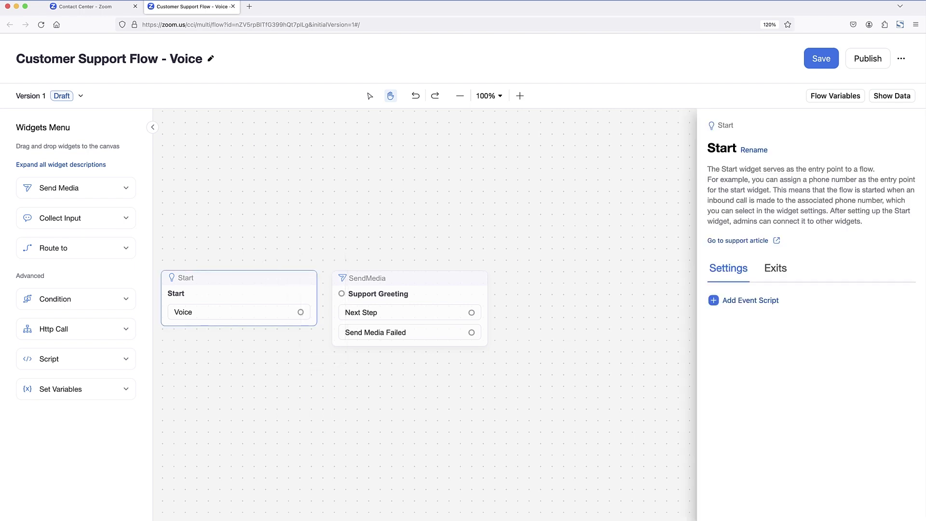
{"action": "left_click", "coordinate": [780, 274]}
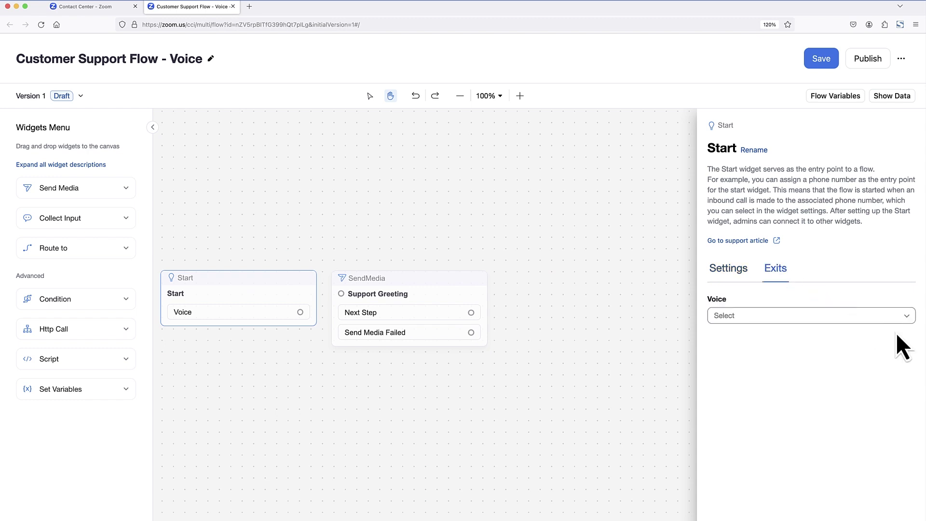
{"action": "left_click", "coordinate": [907, 320]}
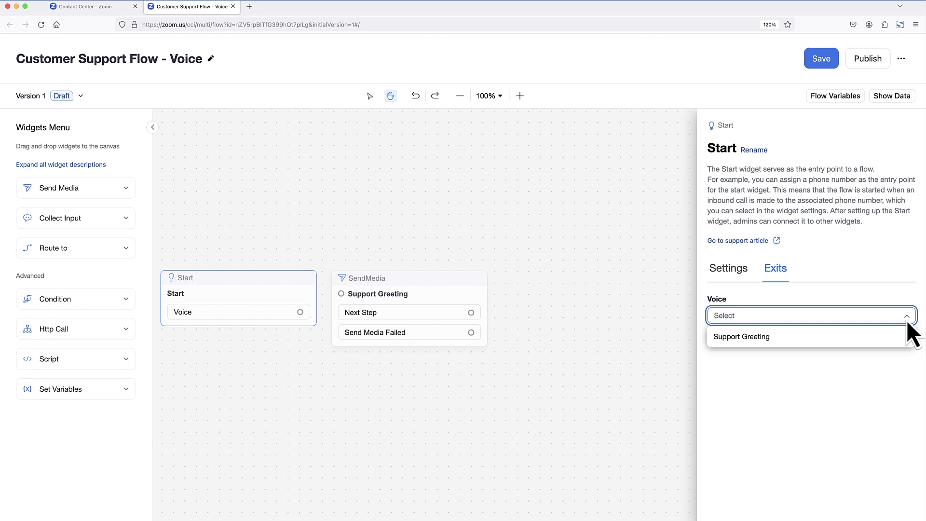
{"action": "left_click", "coordinate": [895, 338]}
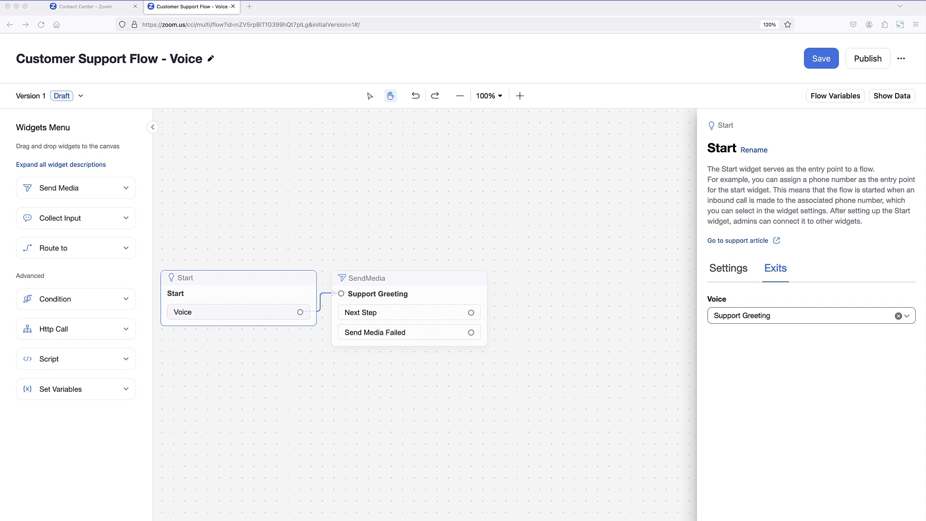
{"action": "key", "text": "Escape"}
- Add a Route to widget beside Support Greeting and rename it Support Queue
{"action": "left_click_drag", "start_coordinate": [99, 253], "coordinate": [470, 294]}
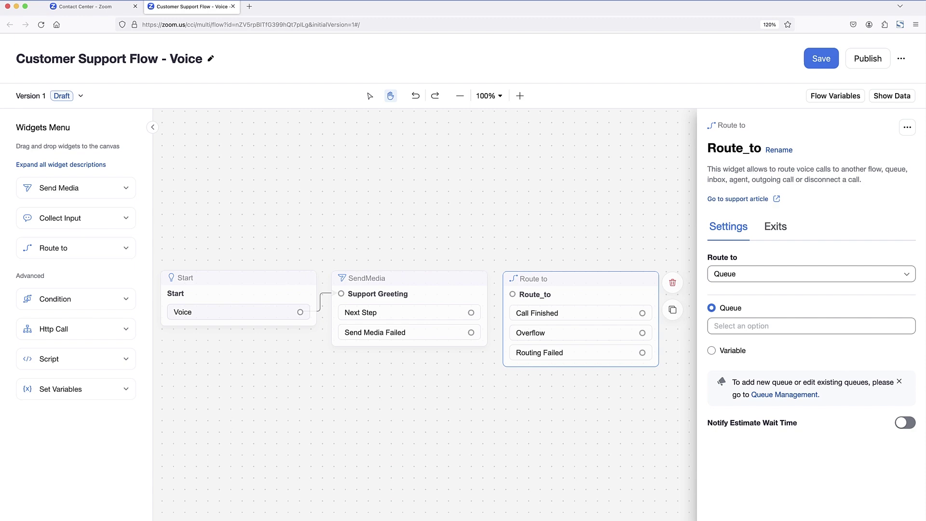
{"action": "left_click", "coordinate": [791, 152]}
{"action": "key", "text": "BackSpace"}
{"action": "key", "text": "BackSpace"}
{"action": "key", "text": "BackSpace"}
{"action": "key", "text": "BackSpace"}
{"action": "key", "text": "BackSpace"}
{"action": "key", "text": "BackSpace"}
{"action": "key", "text": "BackSpace"}
{"action": "key", "text": "BackSpace"}
{"action": "type", "text": "Support Queue"}
{"action": "left_click", "coordinate": [523, 209]}
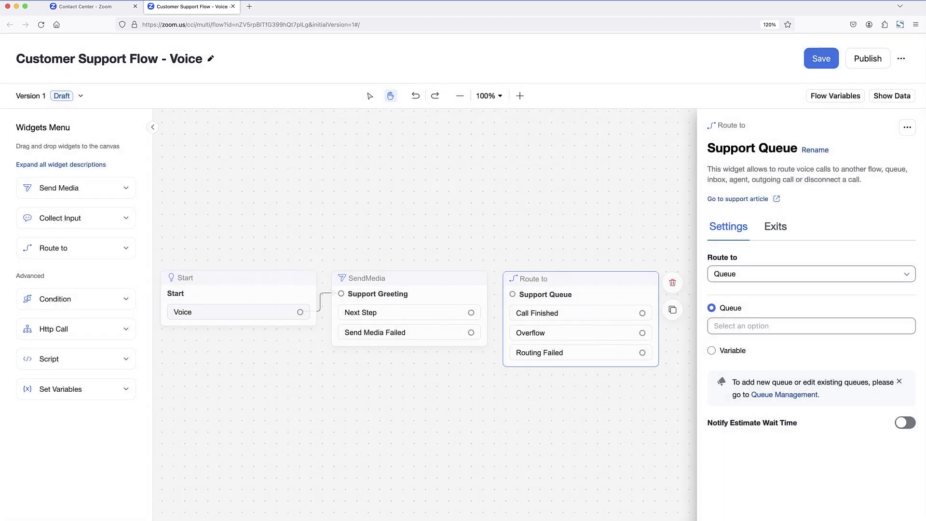
- Route Support Queue's calls to the Customer Support - Voice queue
{"action": "left_click", "coordinate": [906, 275]}
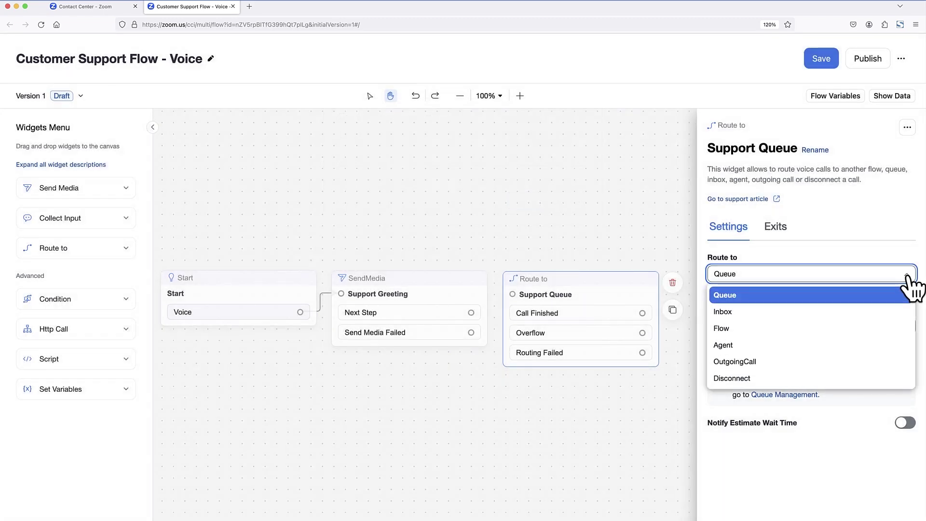
{"action": "left_click", "coordinate": [873, 295]}
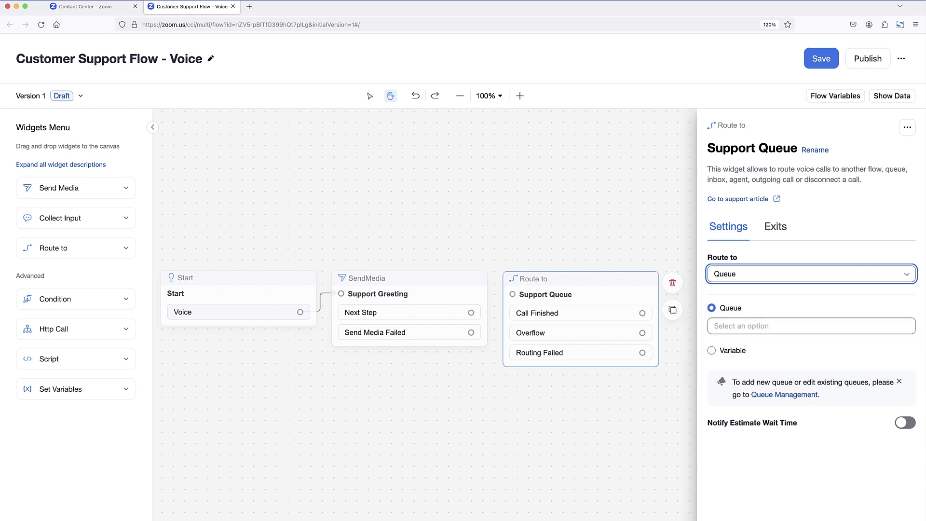
{"action": "left_click", "coordinate": [719, 329]}
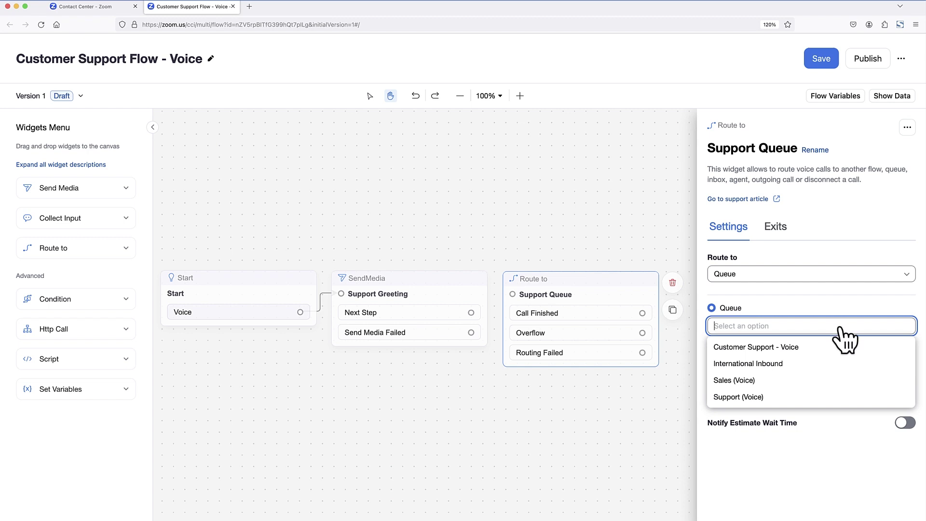
{"action": "left_click", "coordinate": [837, 356]}
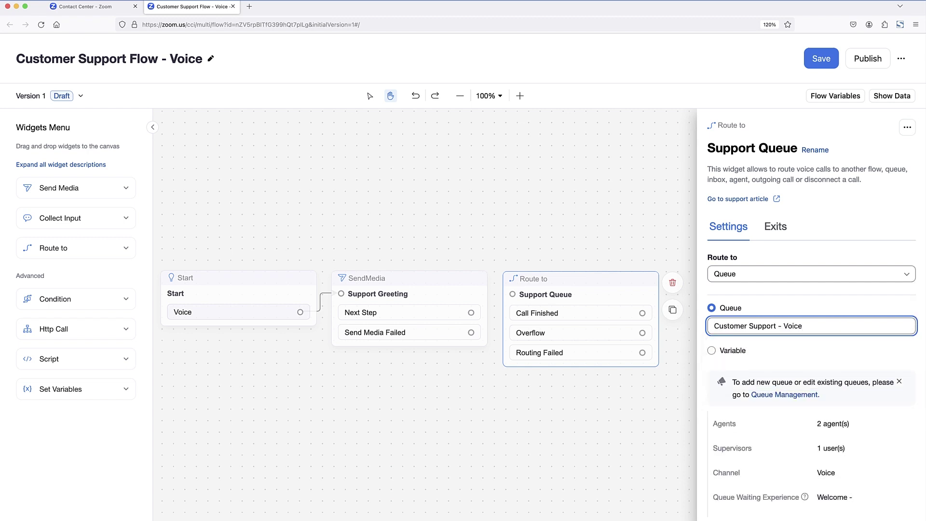
{"action": "scroll", "coordinate": [812, 313], "scroll_direction": "down", "scroll_amount": 5}
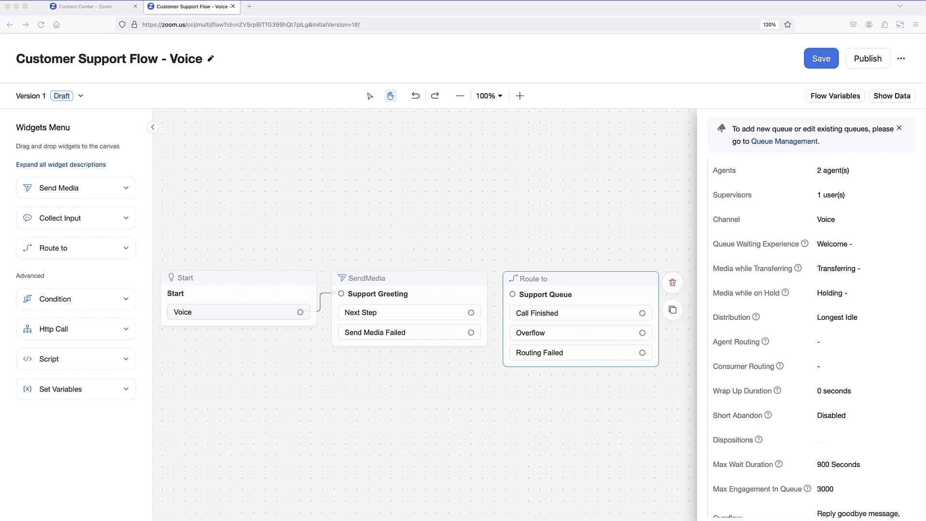
{"action": "left_click", "coordinate": [670, 422]}
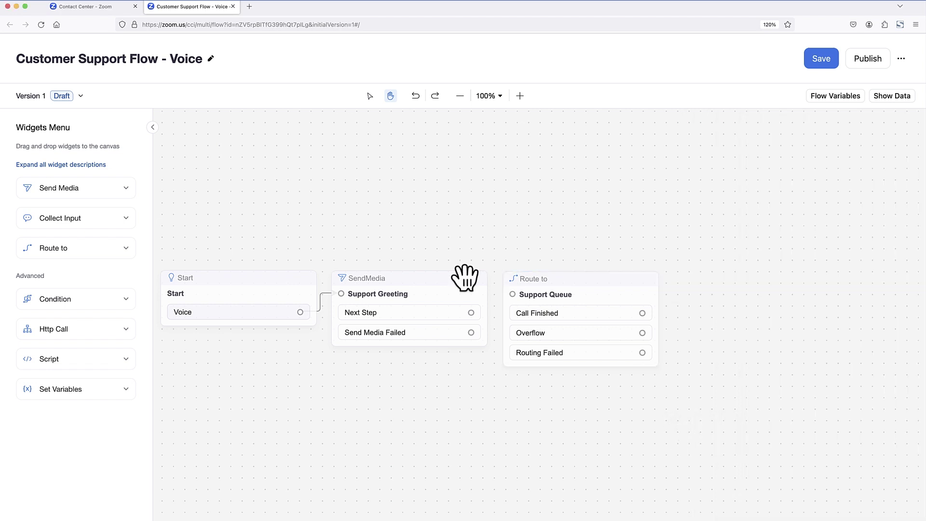
- Set Support Greeting's Next Step exit to the Support Queue widget
{"action": "left_click", "coordinate": [445, 275]}
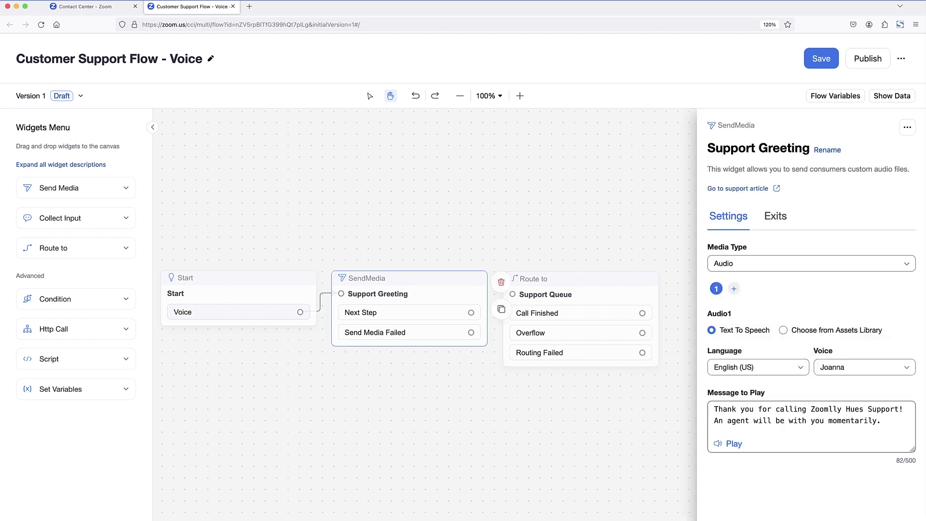
{"action": "left_click", "coordinate": [785, 220]}
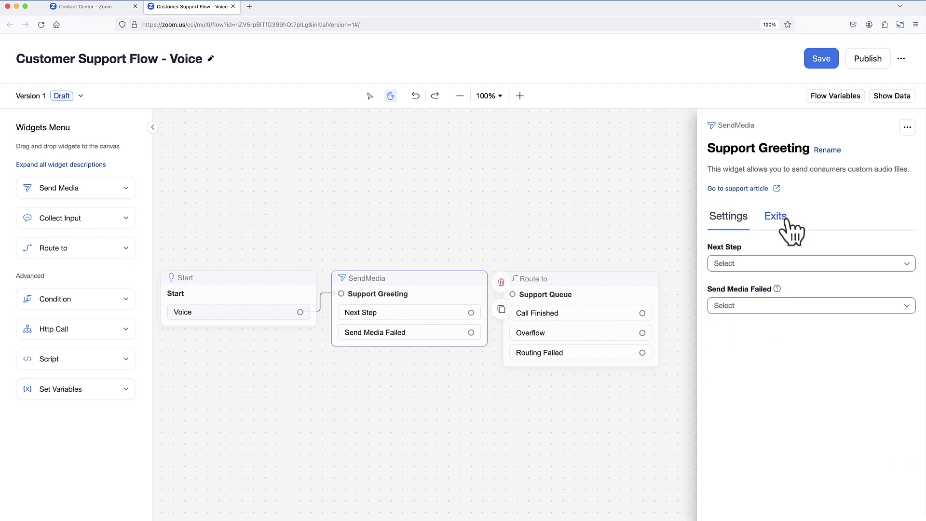
{"action": "left_click", "coordinate": [820, 264]}
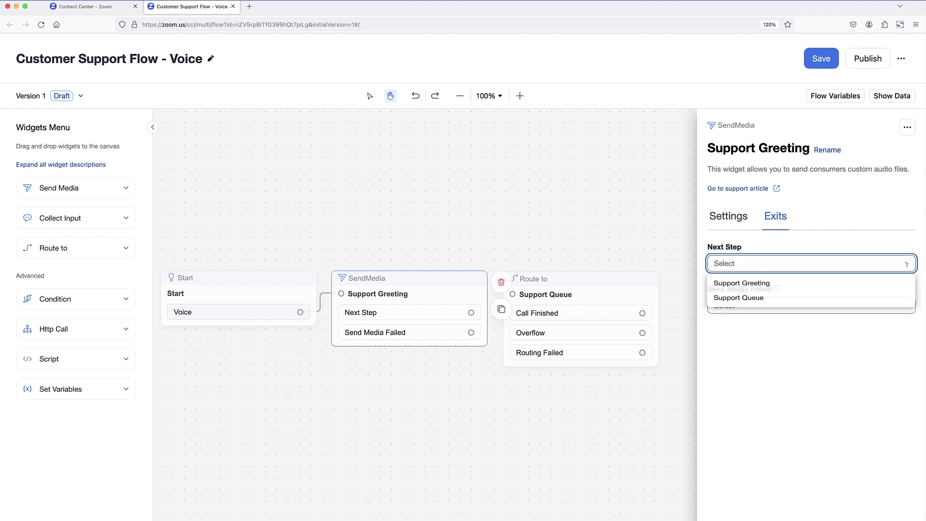
{"action": "left_click", "coordinate": [834, 302]}
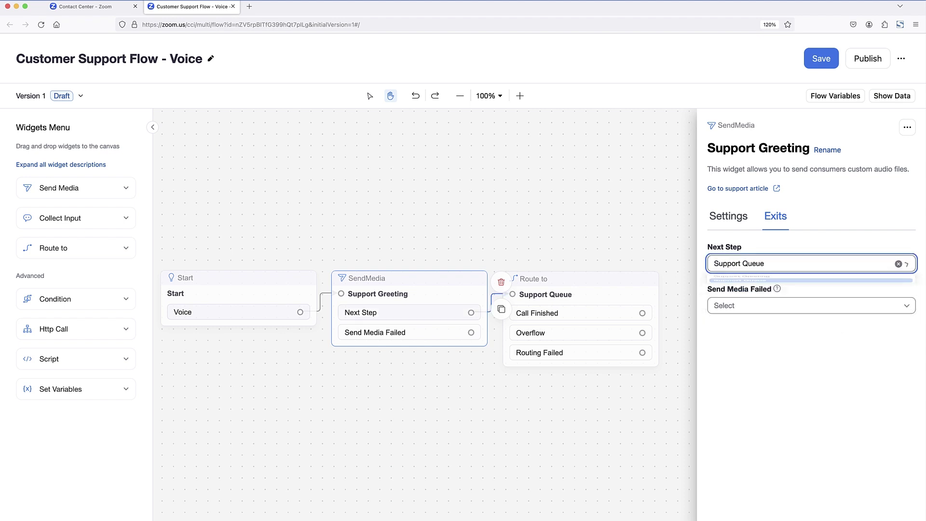
{"action": "left_click", "coordinate": [657, 421]}
- Add another Route to widget right of Support Queue and rename it Disconnect
{"action": "left_click_drag", "start_coordinate": [102, 265], "coordinate": [829, 329]}
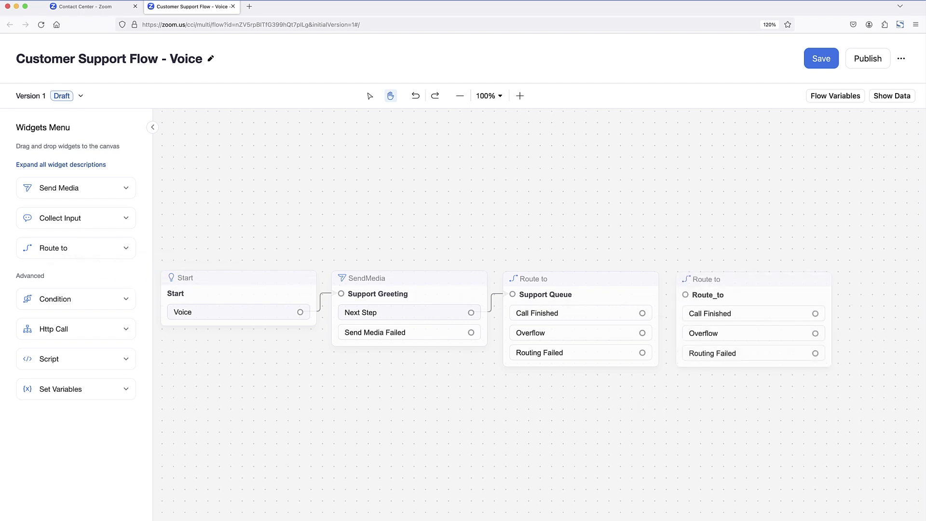
{"action": "left_click", "coordinate": [760, 285]}
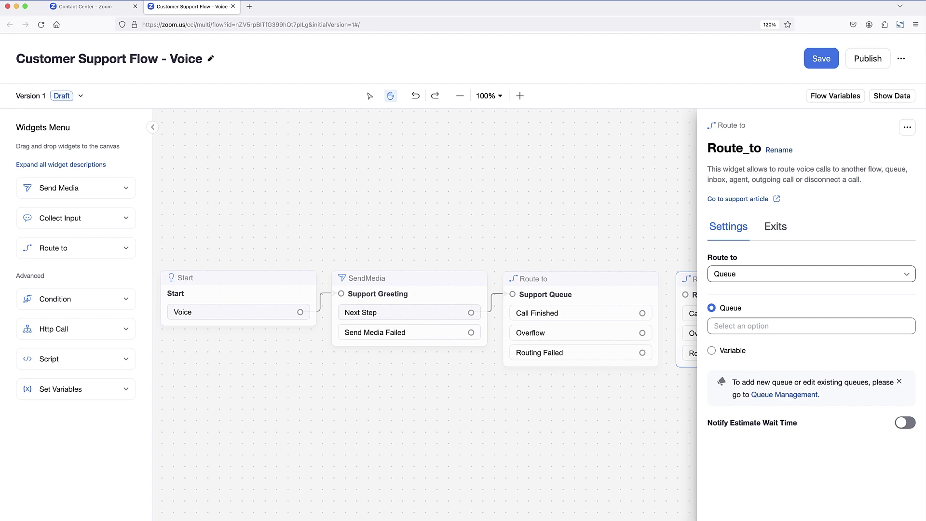
{"action": "left_click", "coordinate": [787, 153]}
{"action": "type", "text": "Disconnect"}
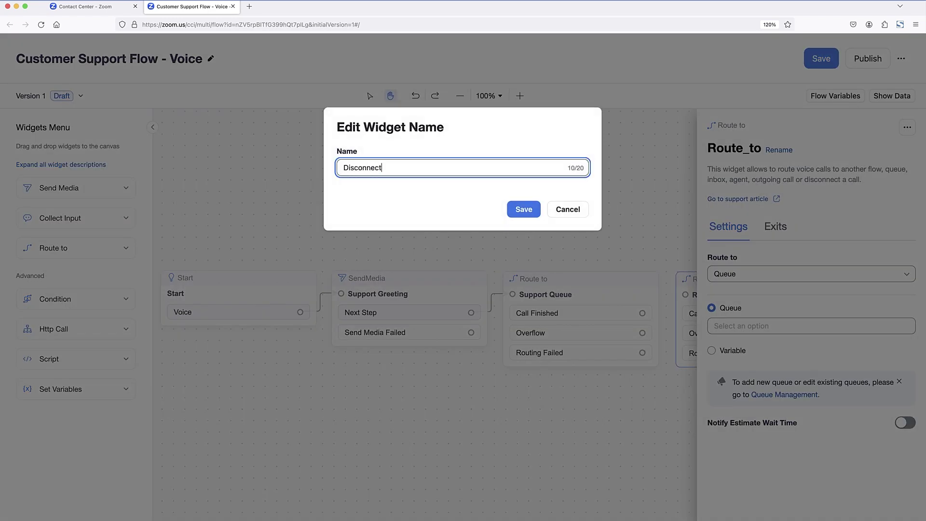
{"action": "key", "text": "Tab"}
{"action": "key", "text": "Return"}
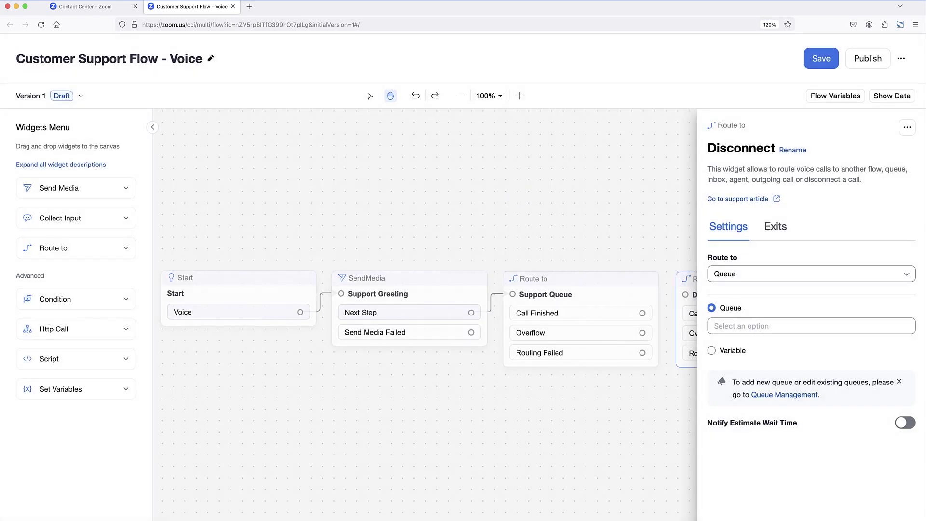
- Set the Disconnect widget's Route to destination to Disconnect
{"action": "key", "text": "Tab"}
{"action": "key", "text": "space"}
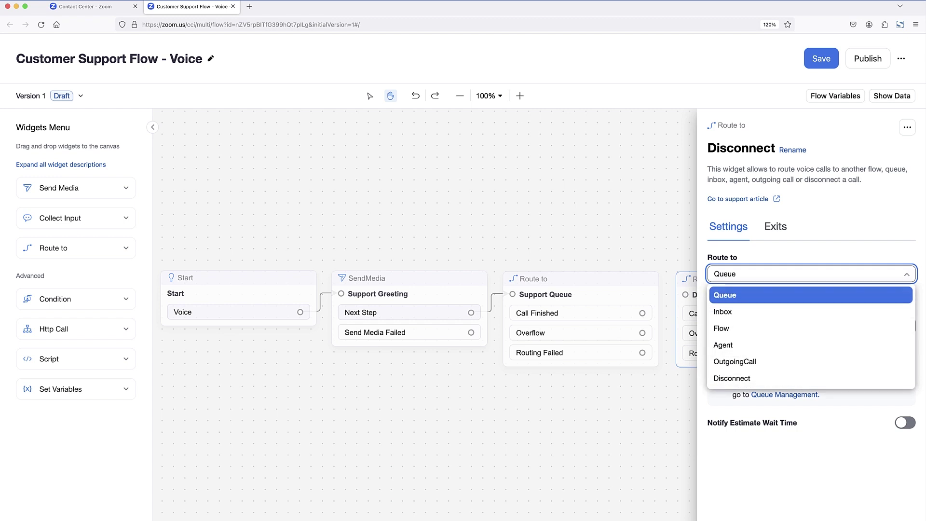
{"action": "left_click", "coordinate": [876, 380]}
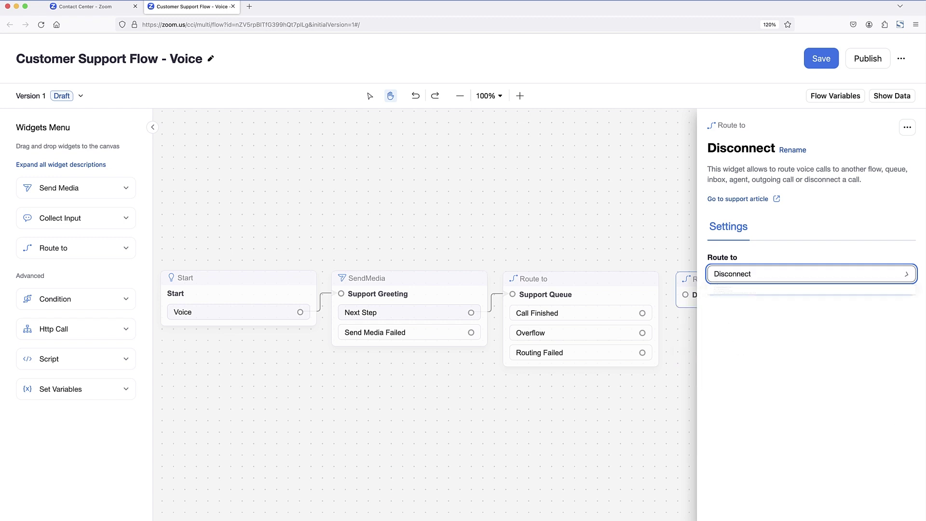
{"action": "left_click", "coordinate": [646, 421]}
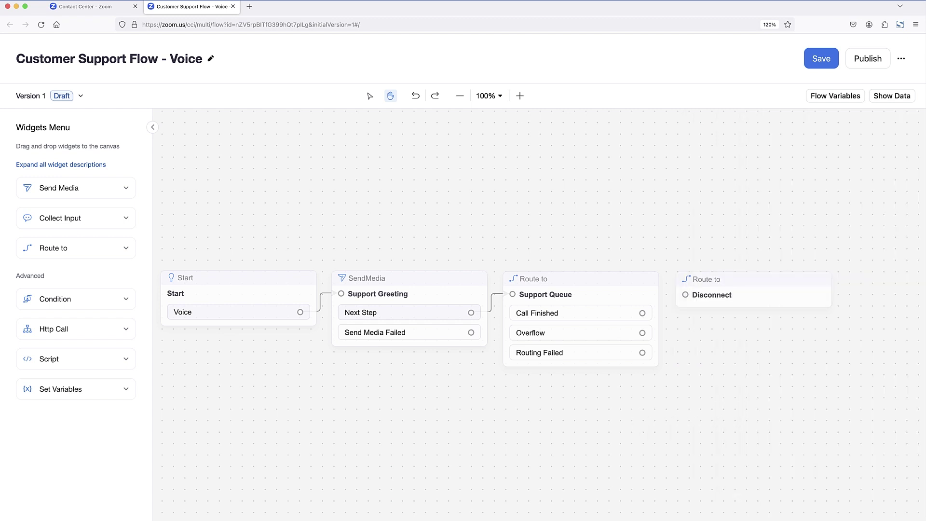
- Point Support Queue's Call Finished exit to Disconnect and save the flow
{"action": "left_click", "coordinate": [595, 275]}
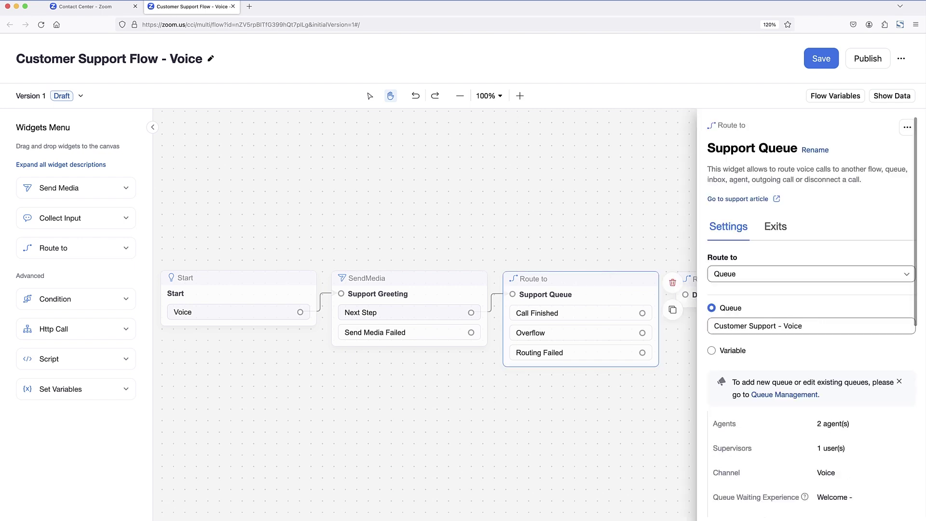
{"action": "left_click", "coordinate": [782, 234]}
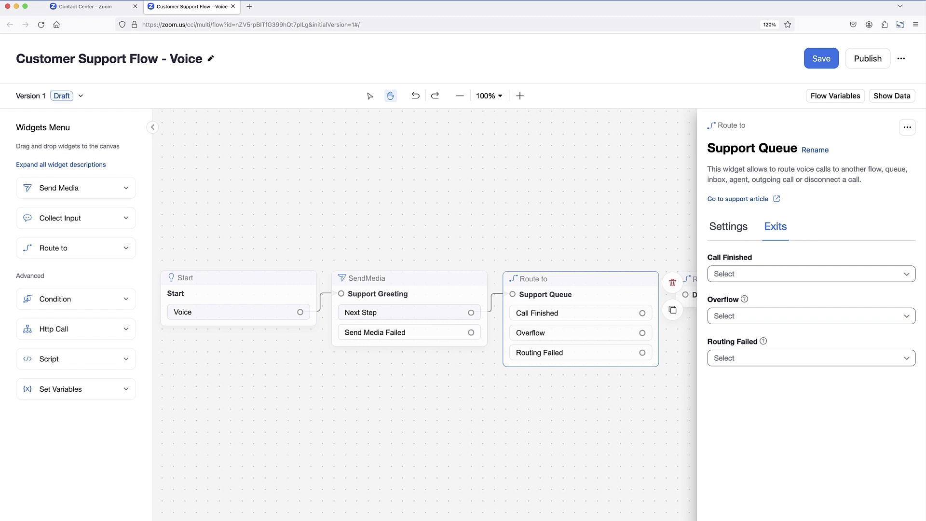
{"action": "left_click", "coordinate": [781, 273]}
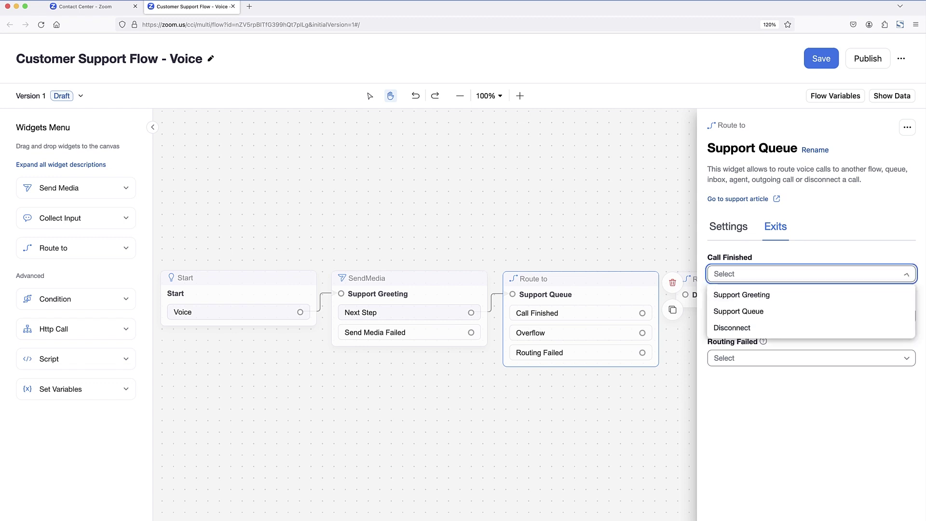
{"action": "left_click", "coordinate": [774, 330]}
{"action": "key", "text": "Escape"}
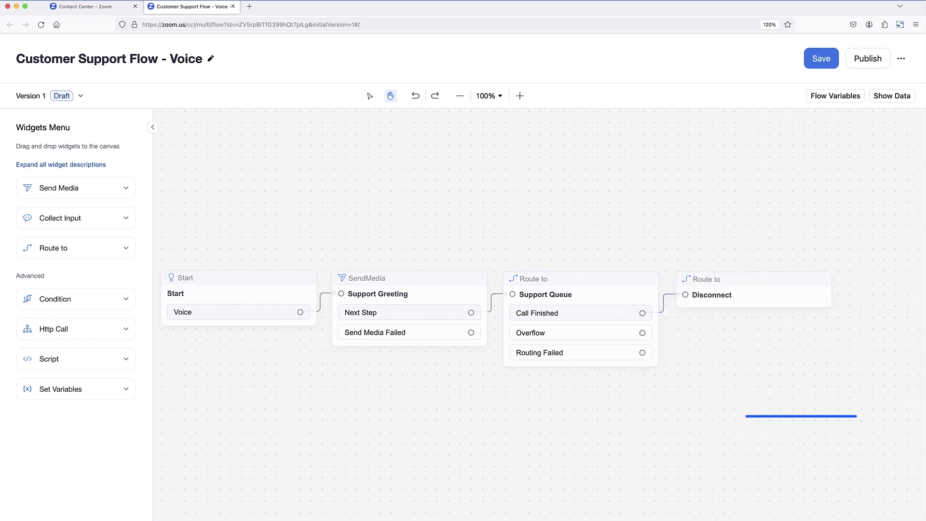
{"action": "left_click", "coordinate": [819, 61]}
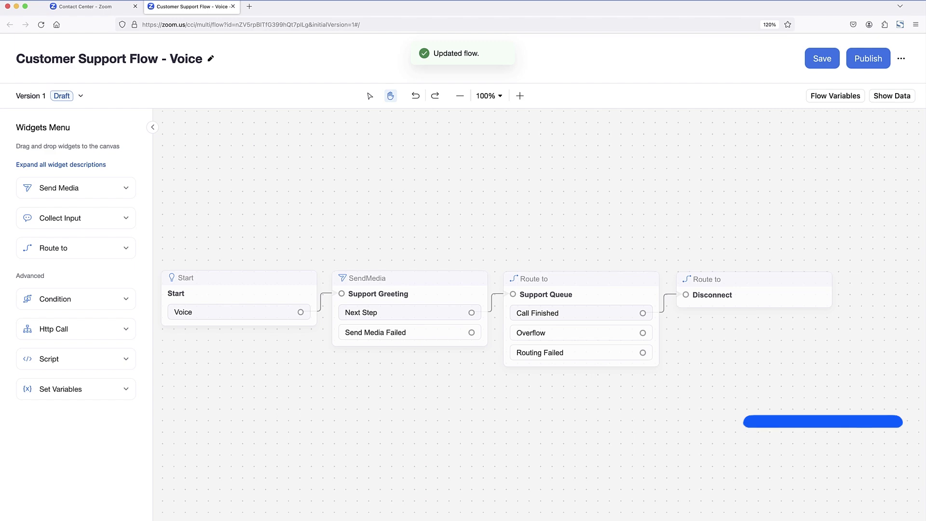
- Publish the Customer Support Flow - Voice flow
{"action": "left_click", "coordinate": [859, 60]}
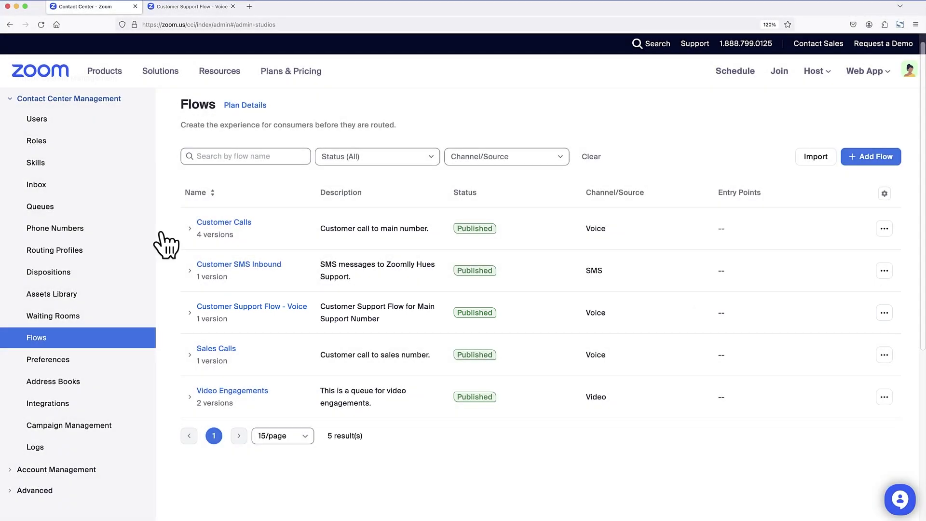
- Open flow assignment for the Canon City number among the unassigned phone numbers
{"action": "left_click", "coordinate": [147, 237]}
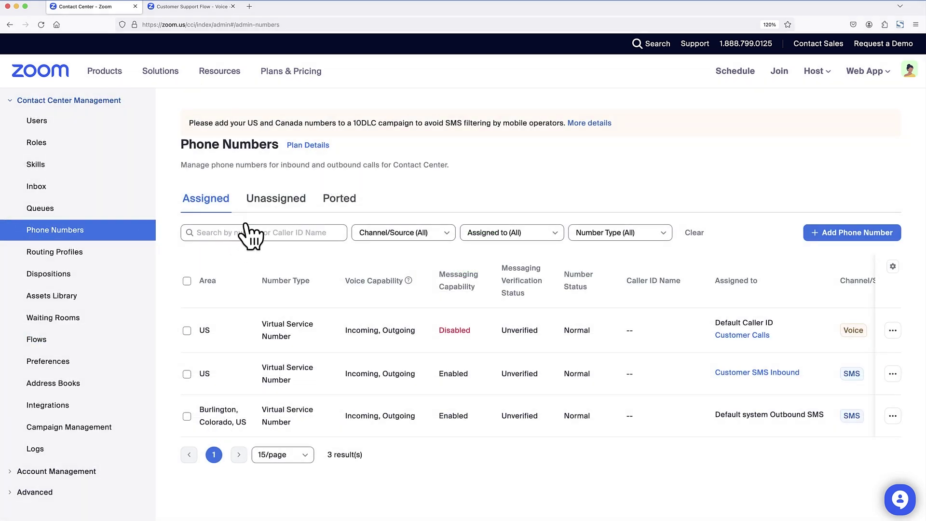
{"action": "left_click", "coordinate": [268, 206]}
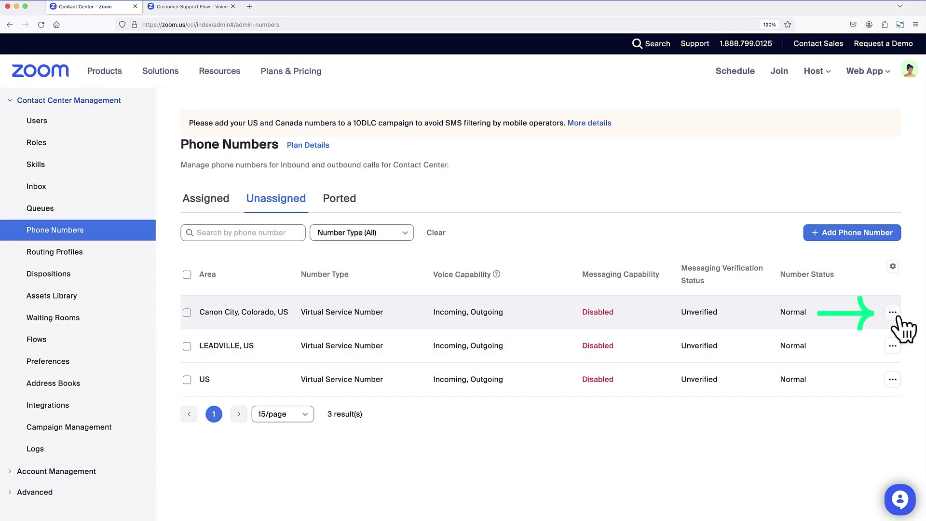
{"action": "left_click", "coordinate": [892, 312]}
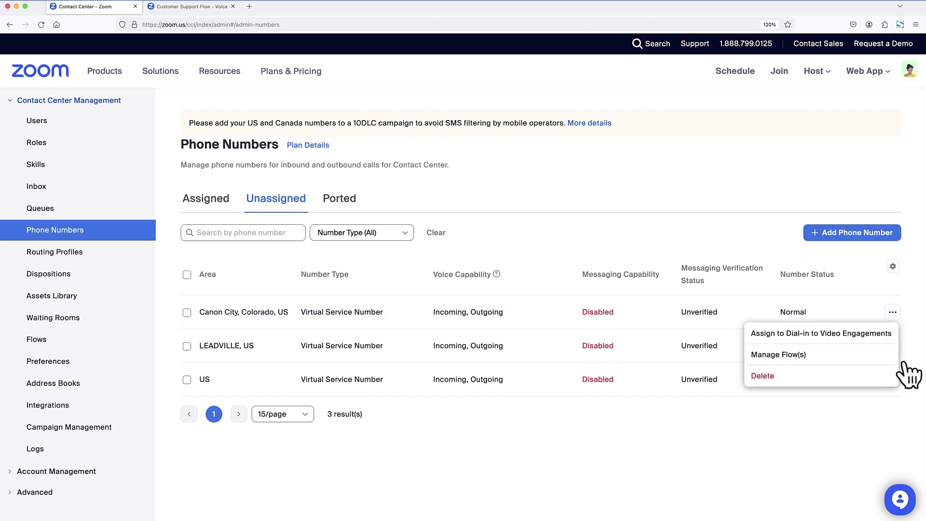
{"action": "left_click", "coordinate": [887, 356]}
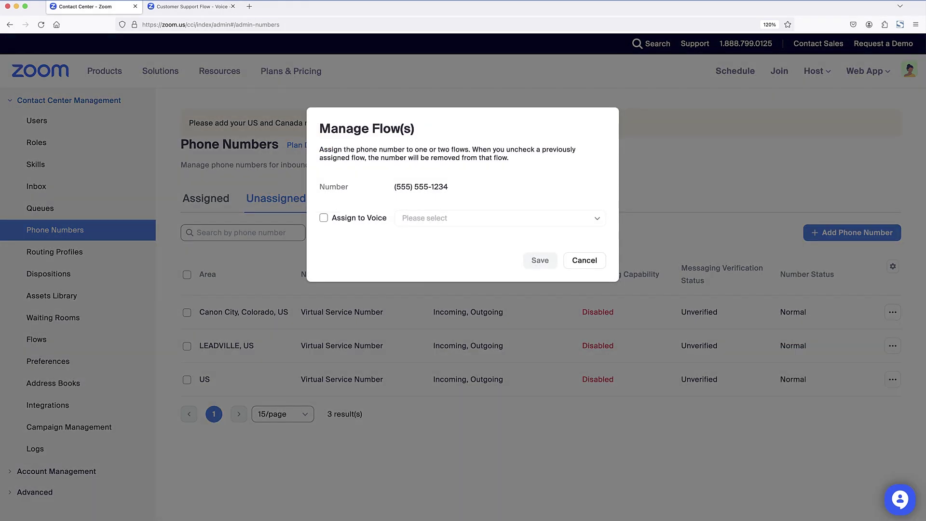
- Assign the number to voice flow Customer Support Flow - Voice, then open that flow in a new tab
{"action": "left_click", "coordinate": [324, 218]}
{"action": "left_click", "coordinate": [499, 218]}
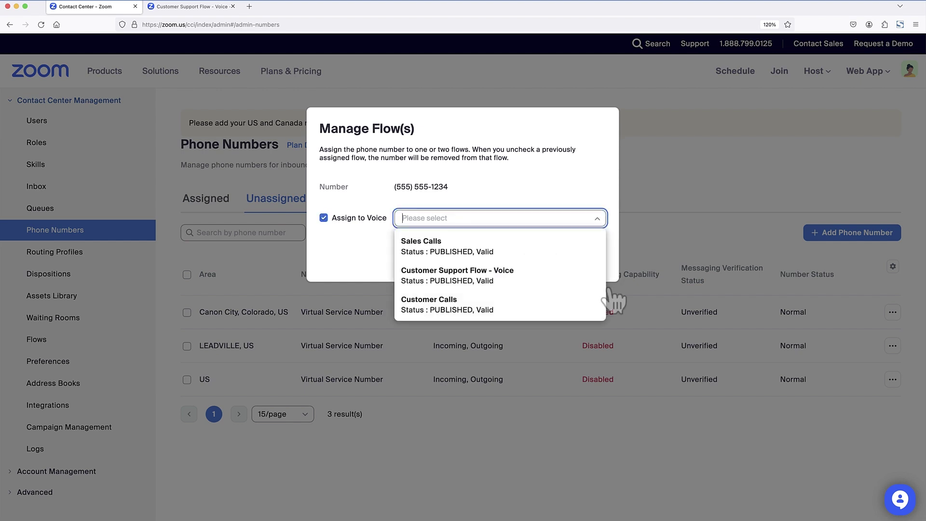
{"action": "left_click", "coordinate": [553, 276]}
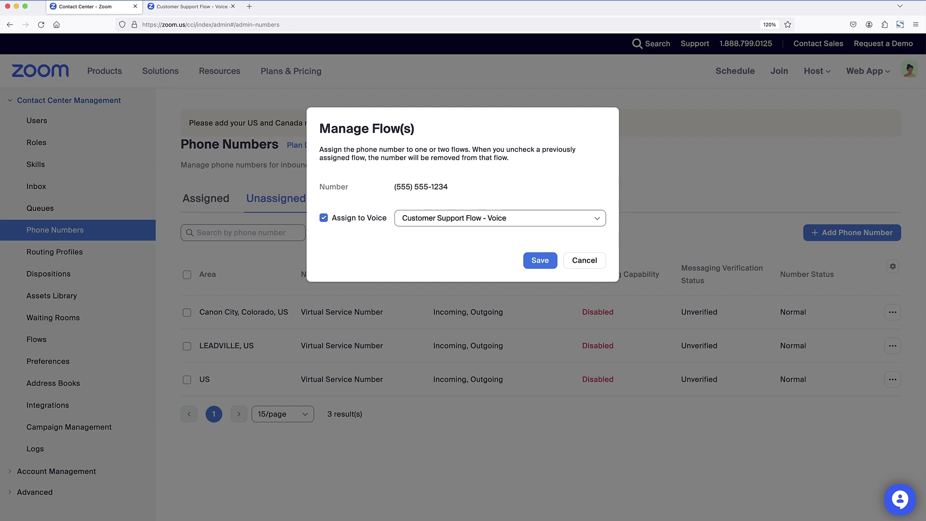
{"action": "left_click", "coordinate": [540, 260]}
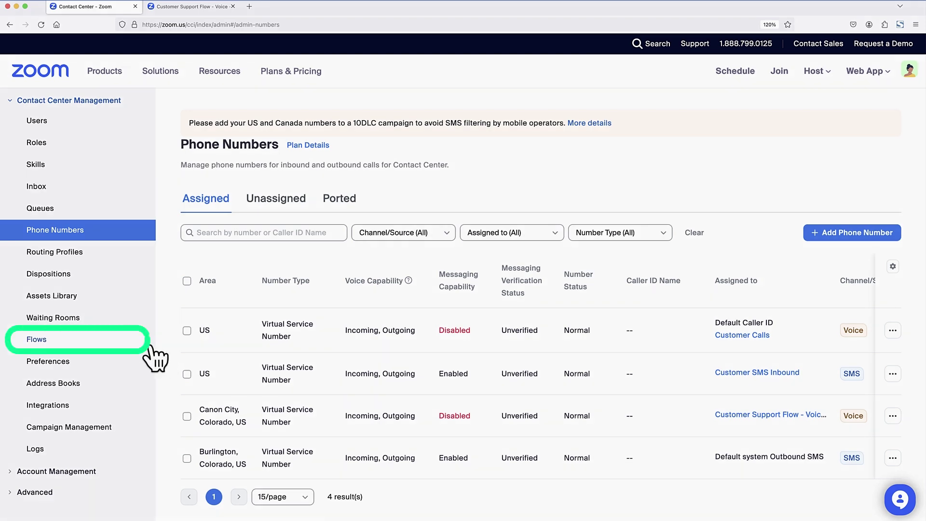
{"action": "left_click", "coordinate": [145, 340]}
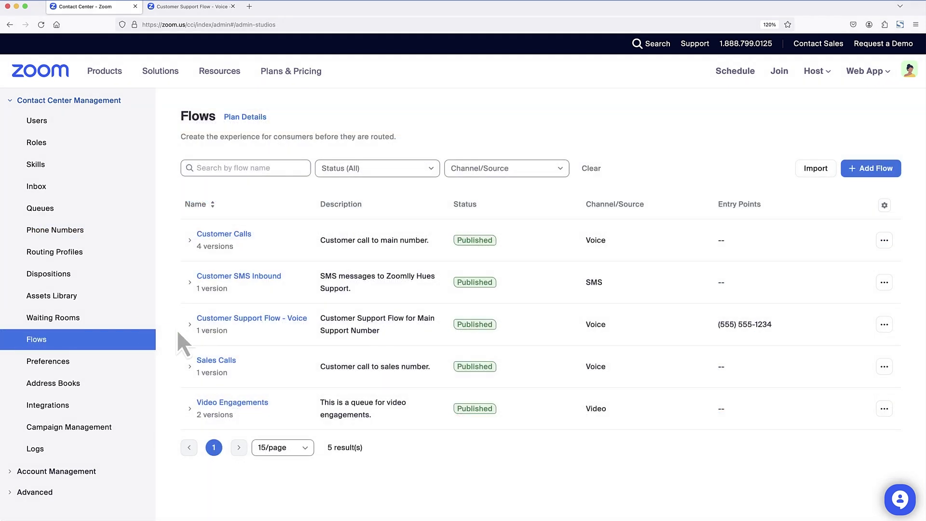
{"action": "left_click", "coordinate": [205, 319]}
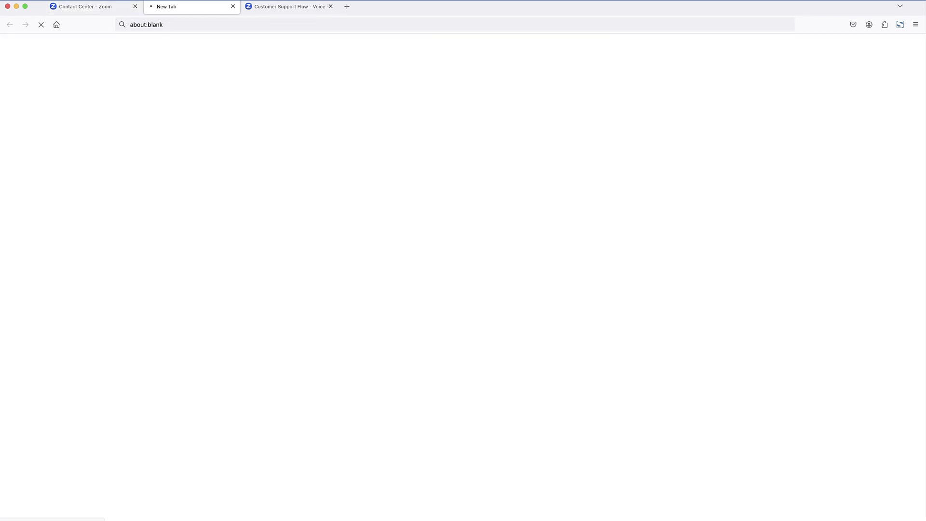